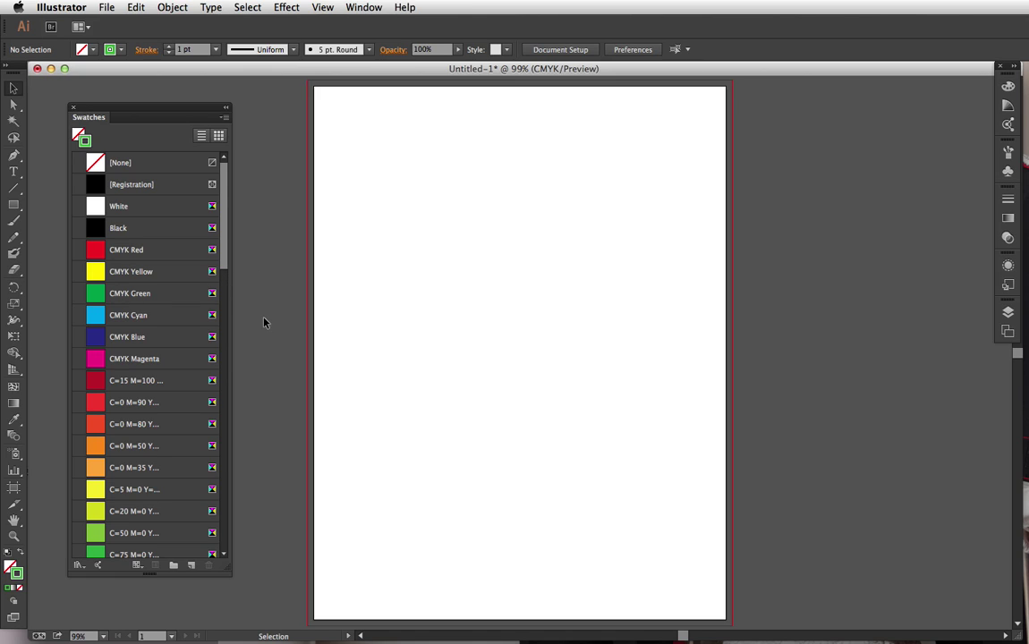
Step: Draw a dark green (C=90 M=30) wavy line with the Pen left of centre
left_click(12, 157)
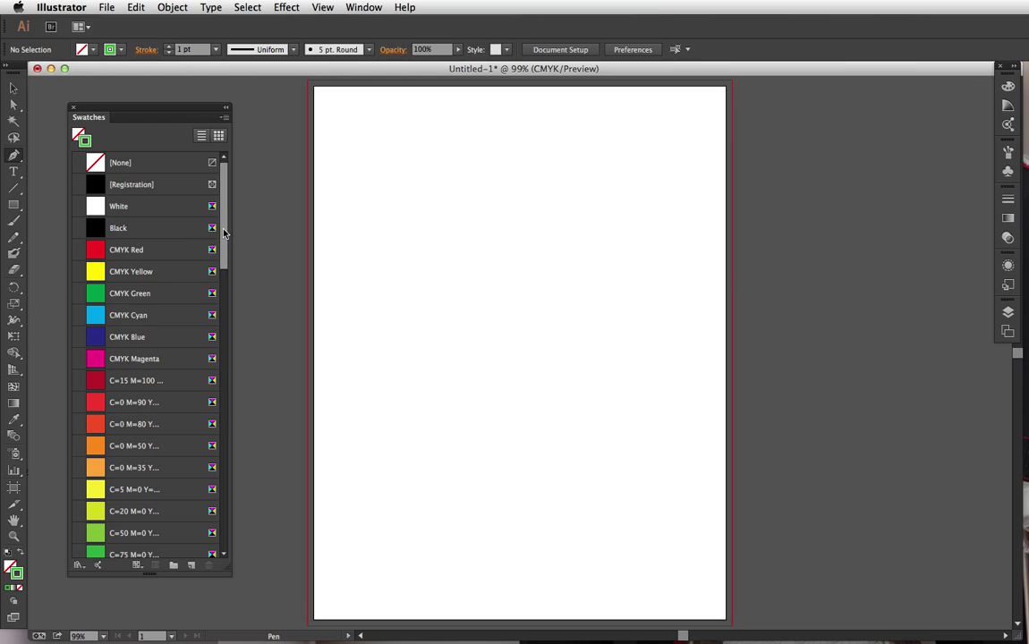
scroll(143, 345, "down", 10)
left_click(87, 391)
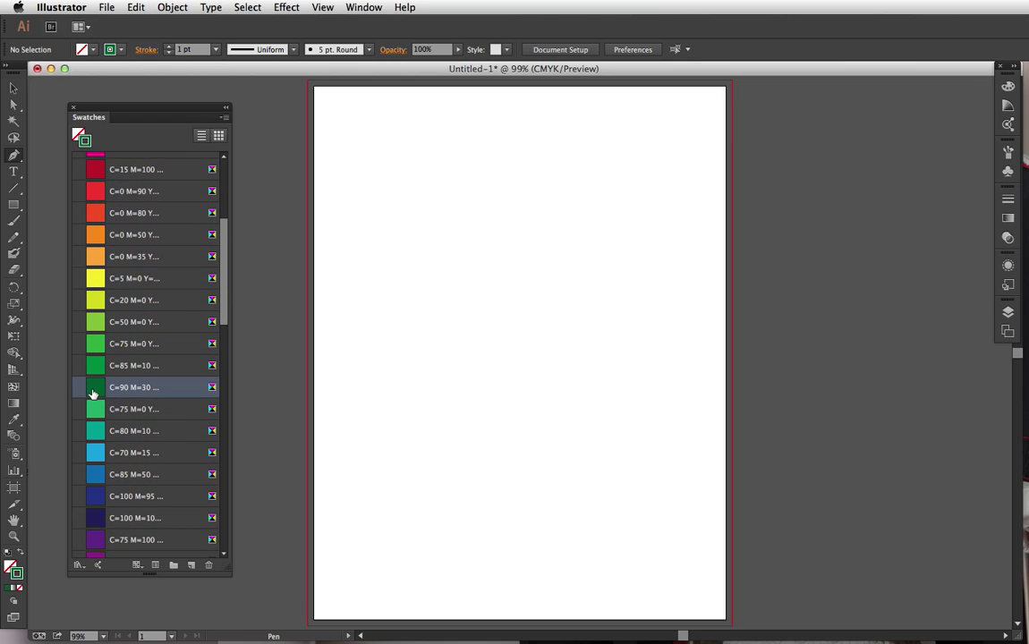
left_click(366, 307)
left_click_drag(397, 375, 423, 388)
left_click_drag(459, 453, 466, 483)
left_click_drag(453, 570, 472, 610)
left_click(615, 420, "super")
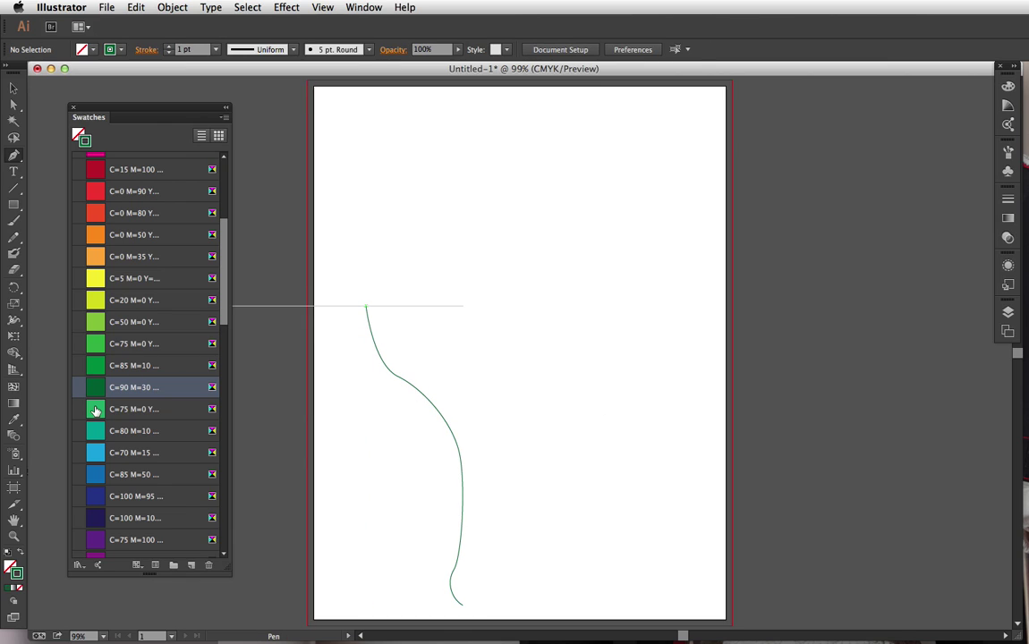
Step: Draw a light green (C=50 M=0) wavy line crossing the dark green one
left_click(96, 322)
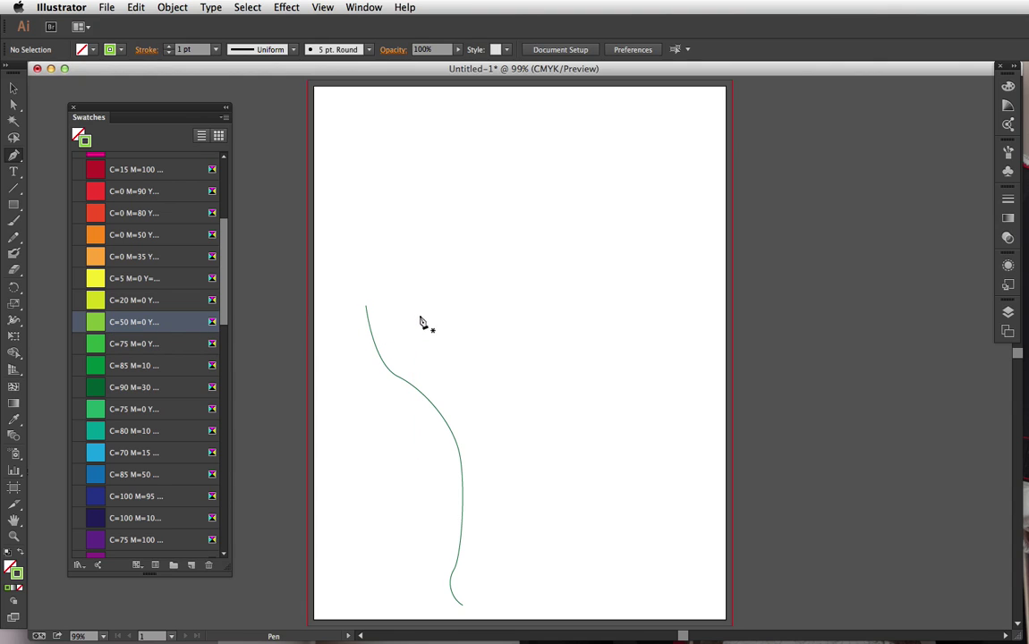
left_click_drag(366, 307, 380, 309)
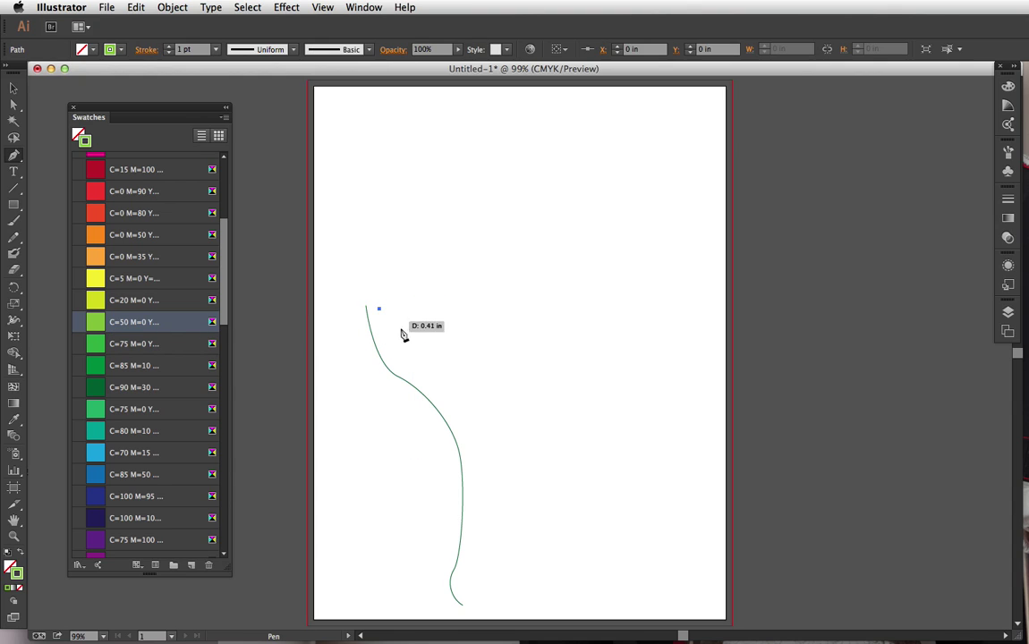
left_click_drag(426, 372, 427, 404)
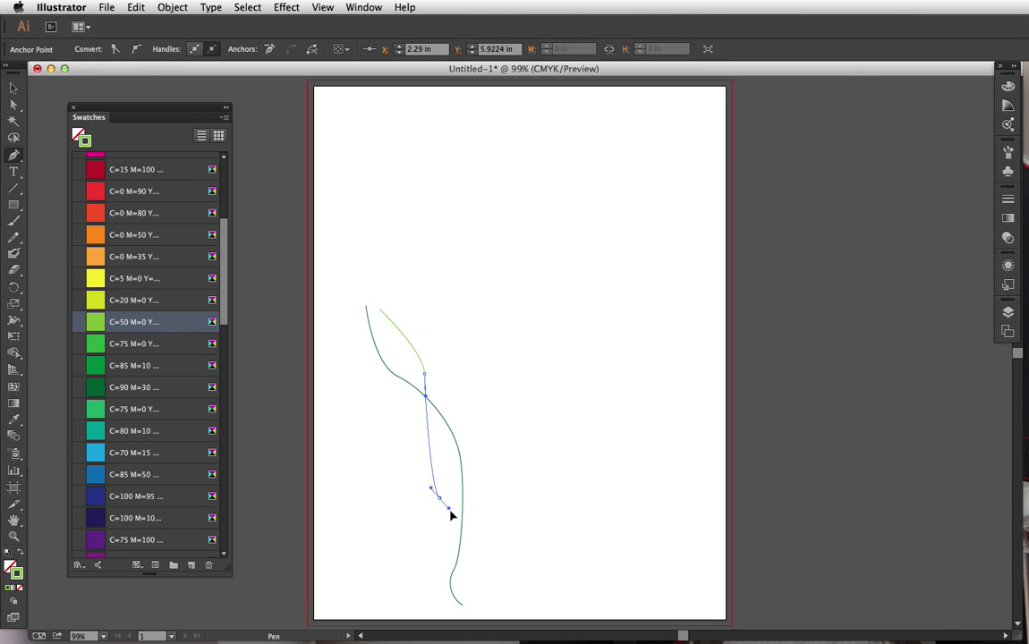
left_click_drag(461, 525, 479, 616)
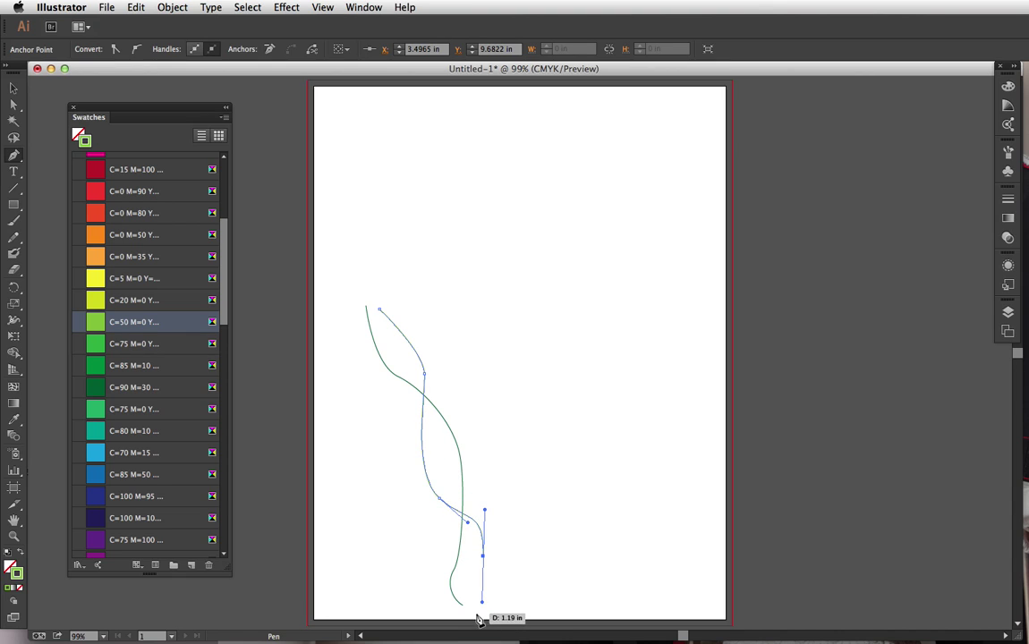
left_click(475, 608)
left_click(555, 547, "super")
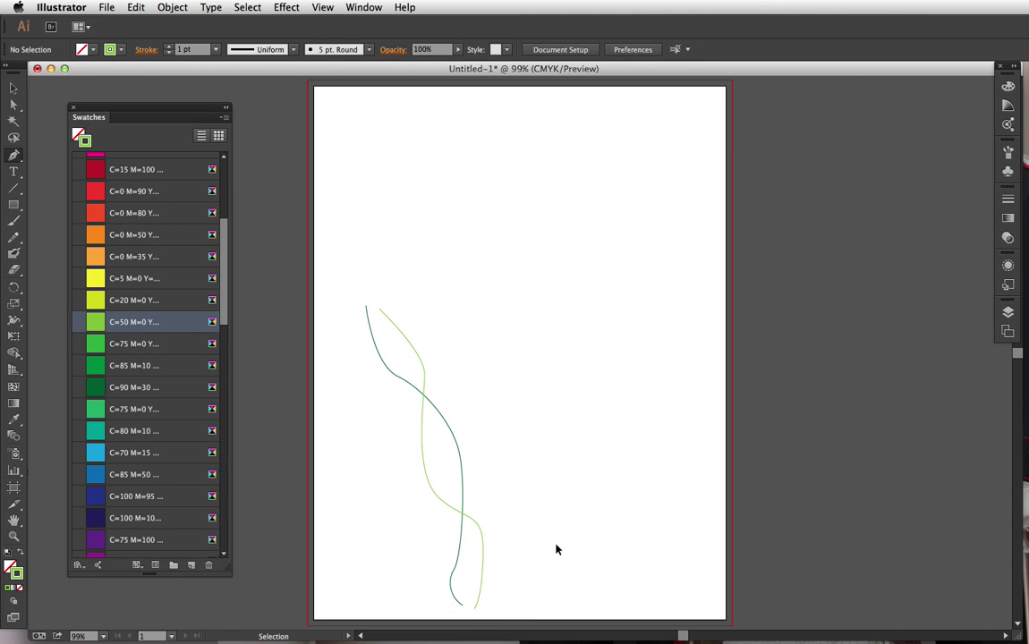
double_click(13, 437)
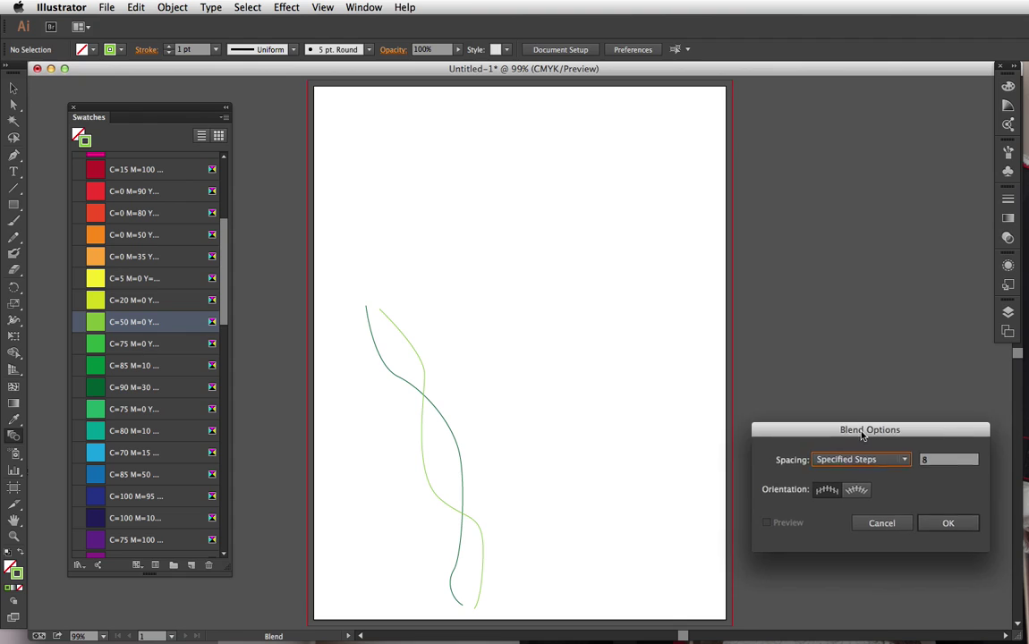
left_click_drag(830, 436, 724, 322)
left_click(759, 345)
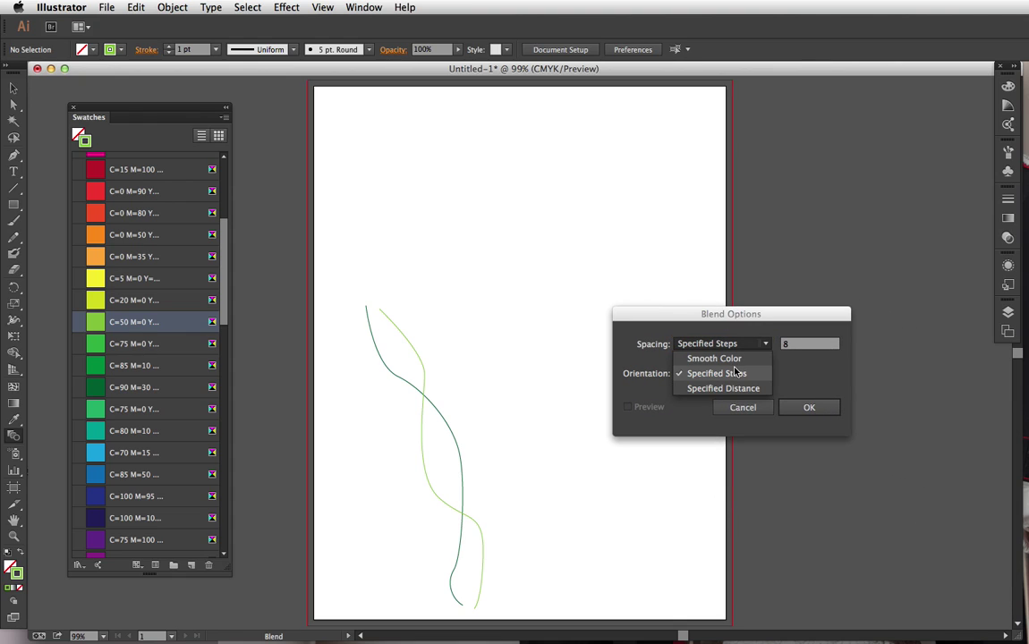
left_click(732, 376)
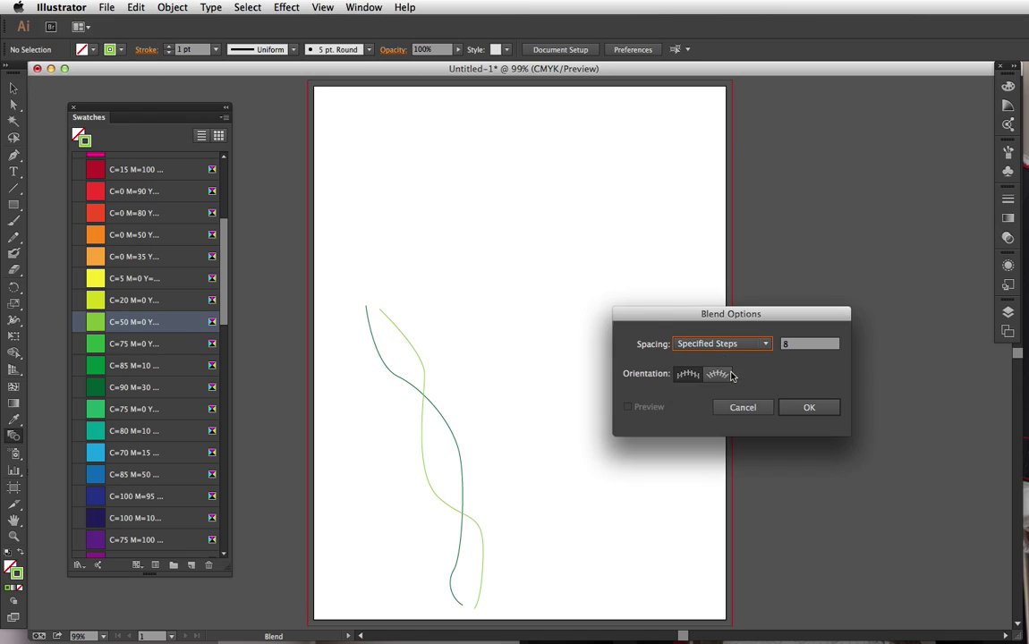
double_click(799, 345)
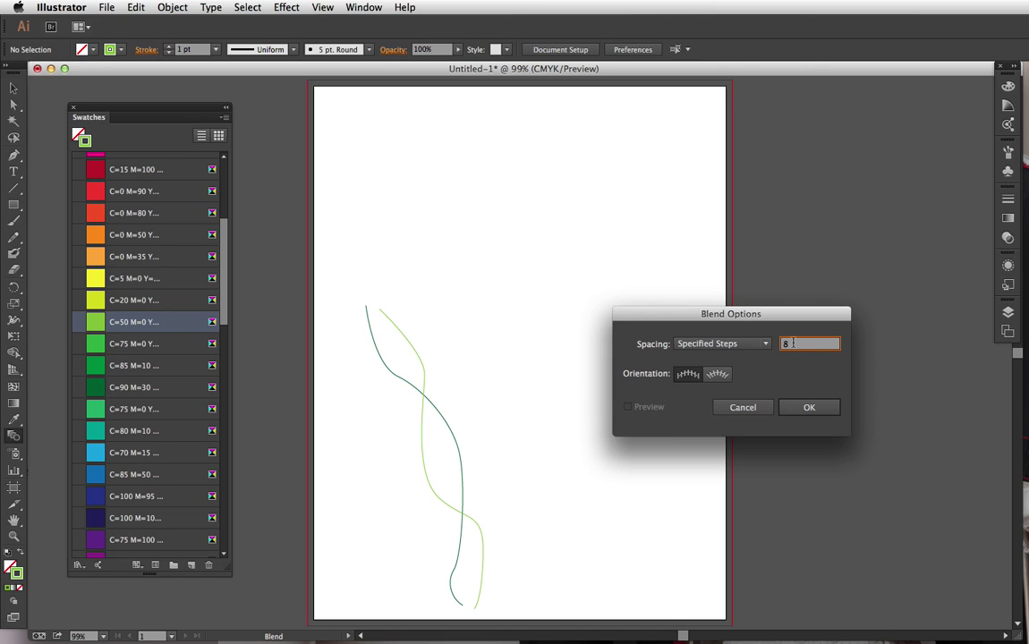
left_click(810, 405)
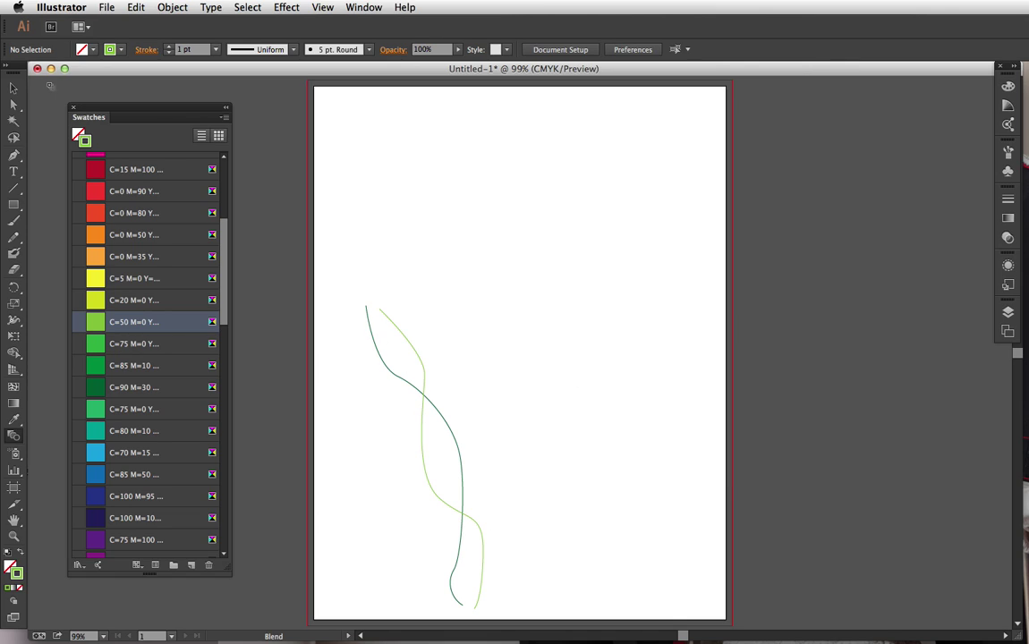
Step: Marquee both wavy lines and use Object > Blend > Make to get a dark-teal-to-light-green ribbon
left_click(13, 88)
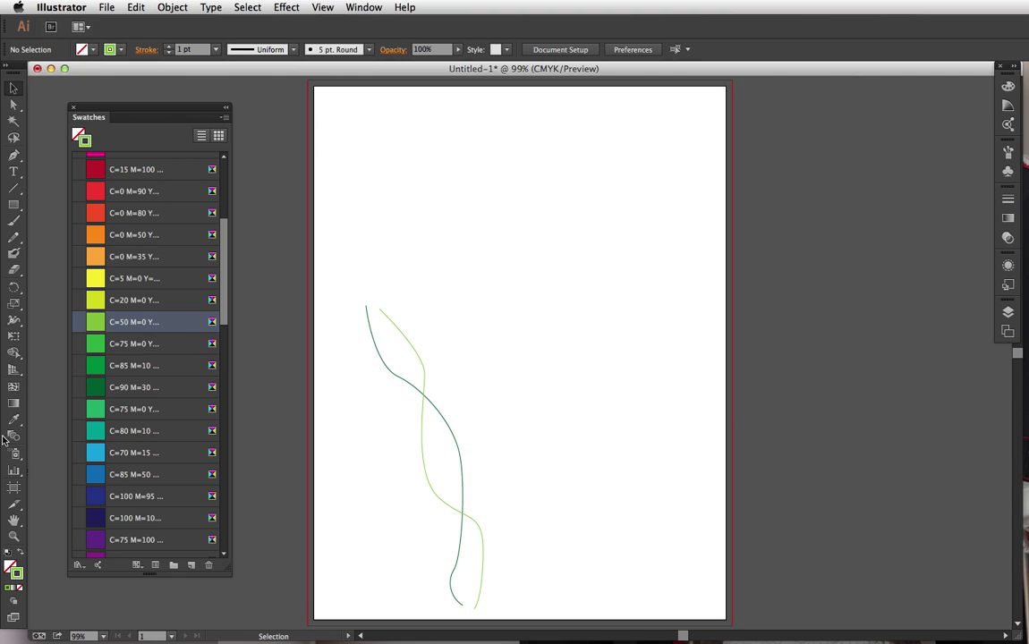
left_click_drag(340, 311, 499, 608)
left_click(170, 8)
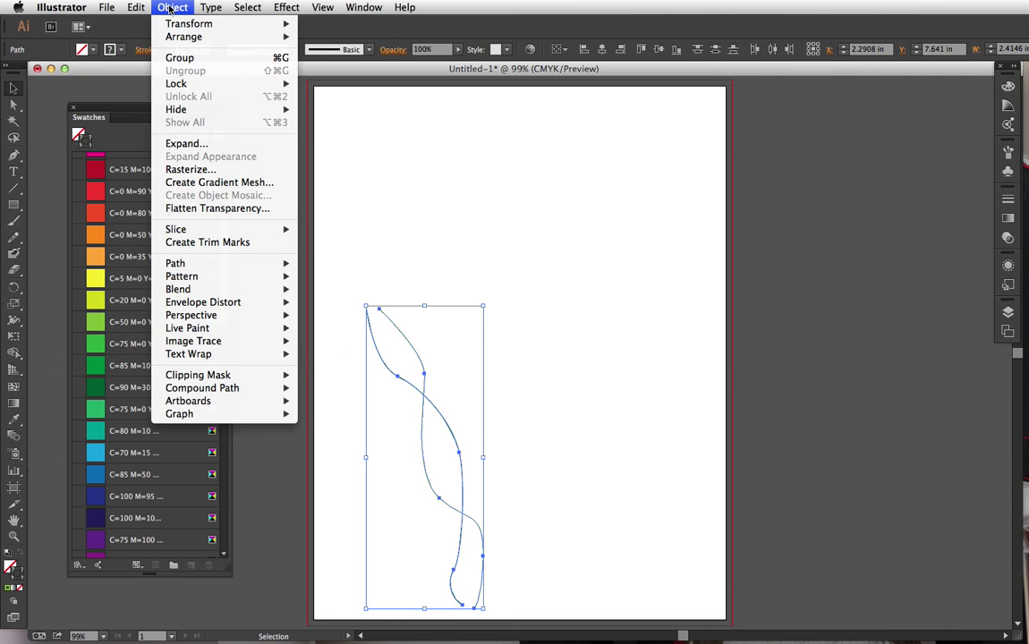
mouse_move(227, 292)
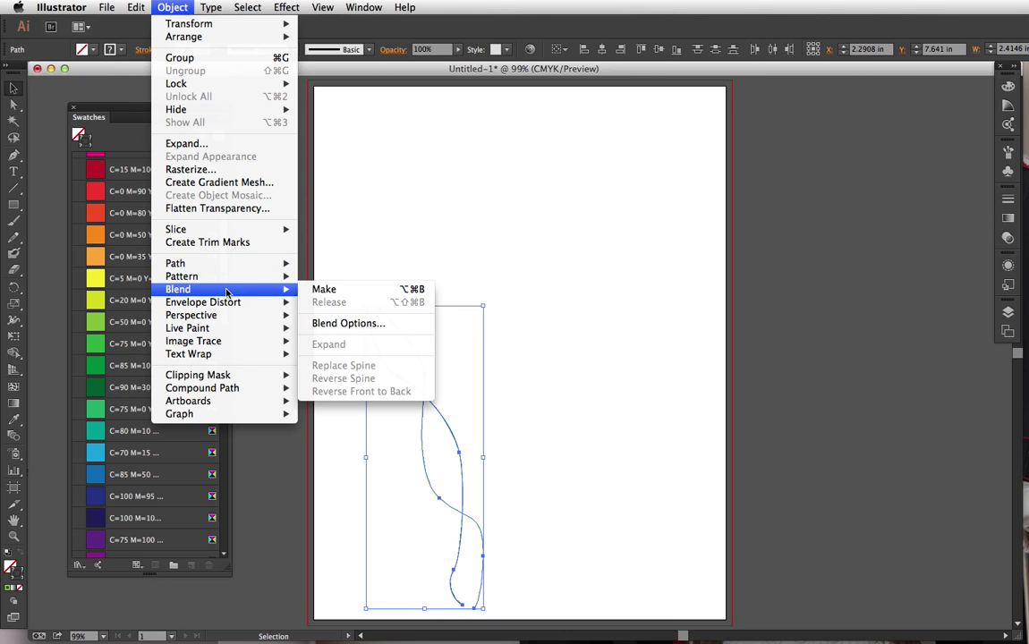
left_click(325, 290)
left_click(555, 416)
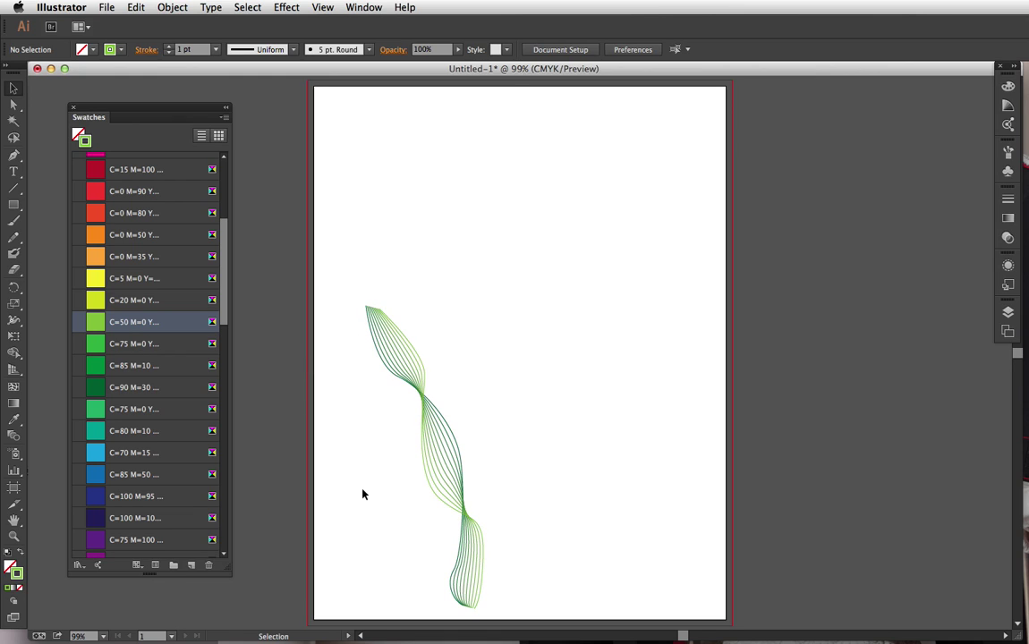
Step: Draw a light green wavy line with the Pen on the page's right
left_click(13, 154)
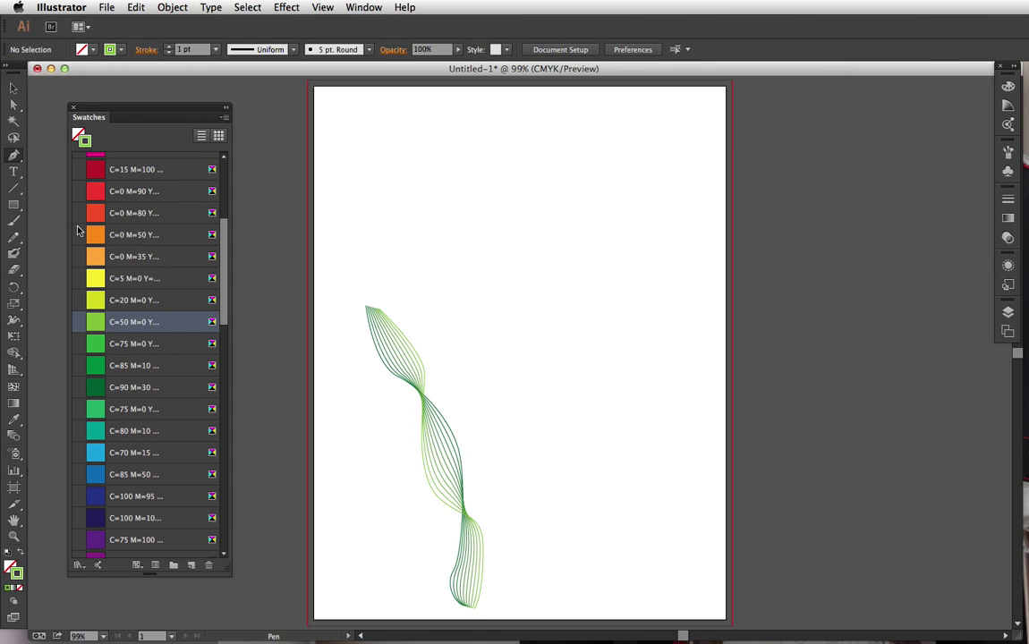
left_click(679, 296)
left_click_drag(625, 324, 618, 344)
left_click(631, 398)
left_click_drag(638, 475, 623, 499)
left_click_drag(577, 535, 588, 605)
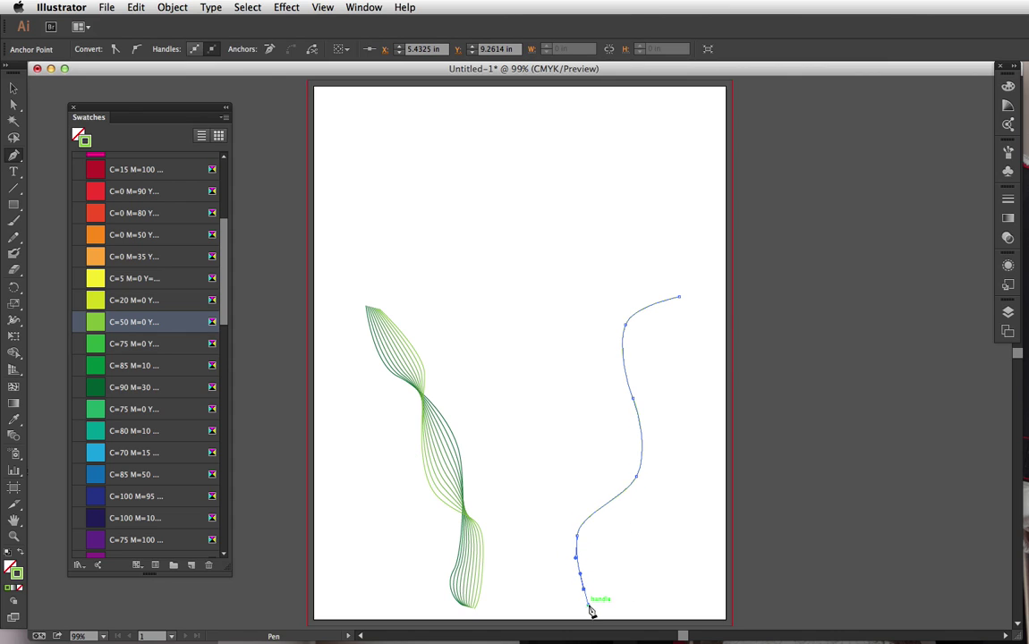
left_click(677, 525, "super")
Step: Draw a dark blue (C=100 M=10) wavy line weaving across the green one
left_click(115, 390)
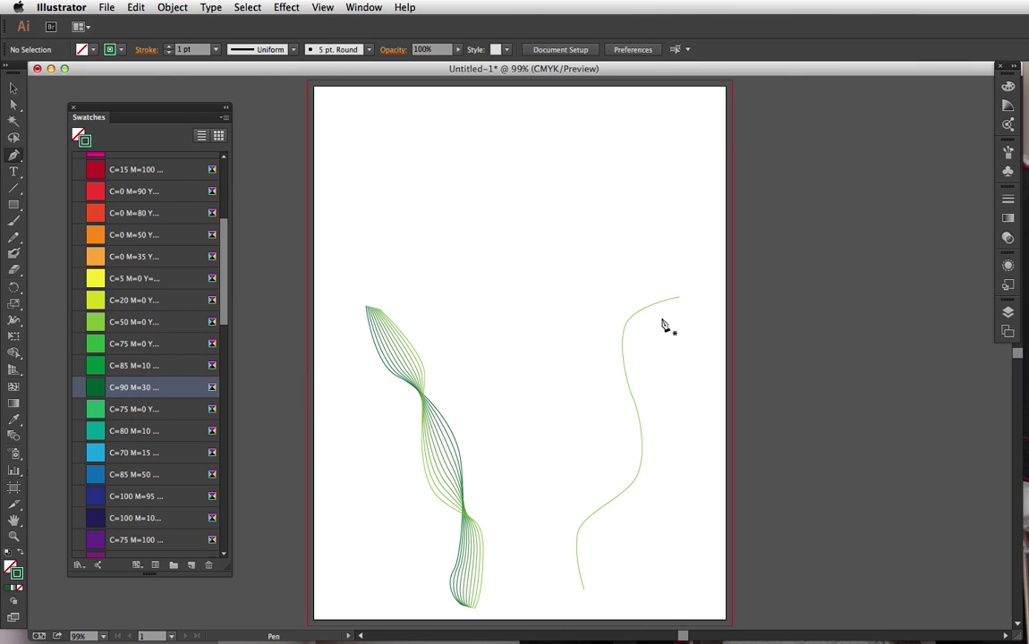
left_click(108, 518)
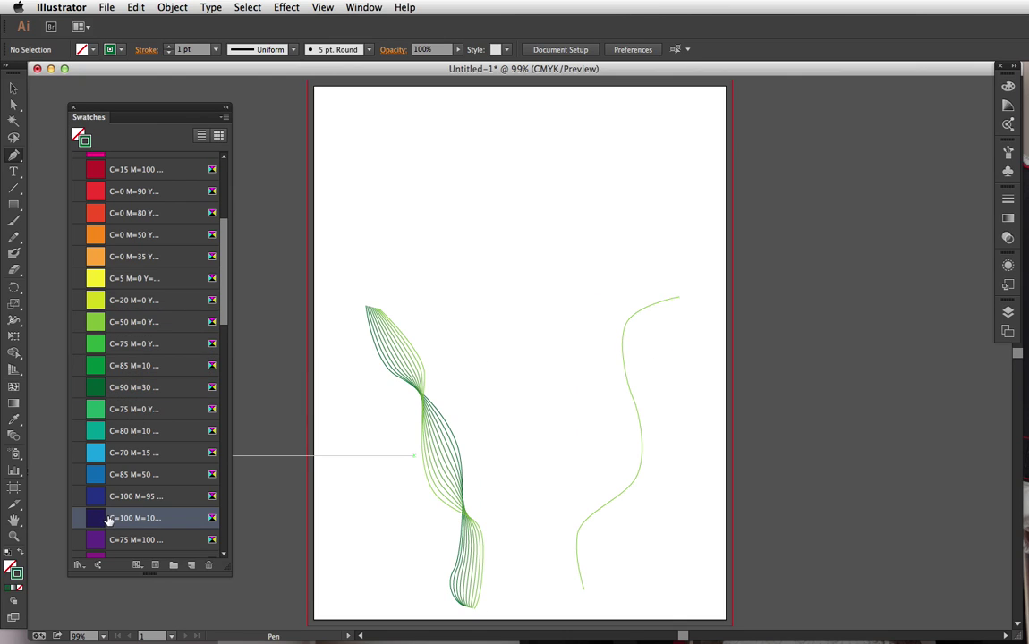
left_click(683, 314)
left_click_drag(658, 372, 650, 388)
left_click_drag(604, 439, 609, 466)
left_click_drag(625, 528, 612, 619)
Step: Select both right-hand lines and blend them with Object > Blend > Make
key("v")
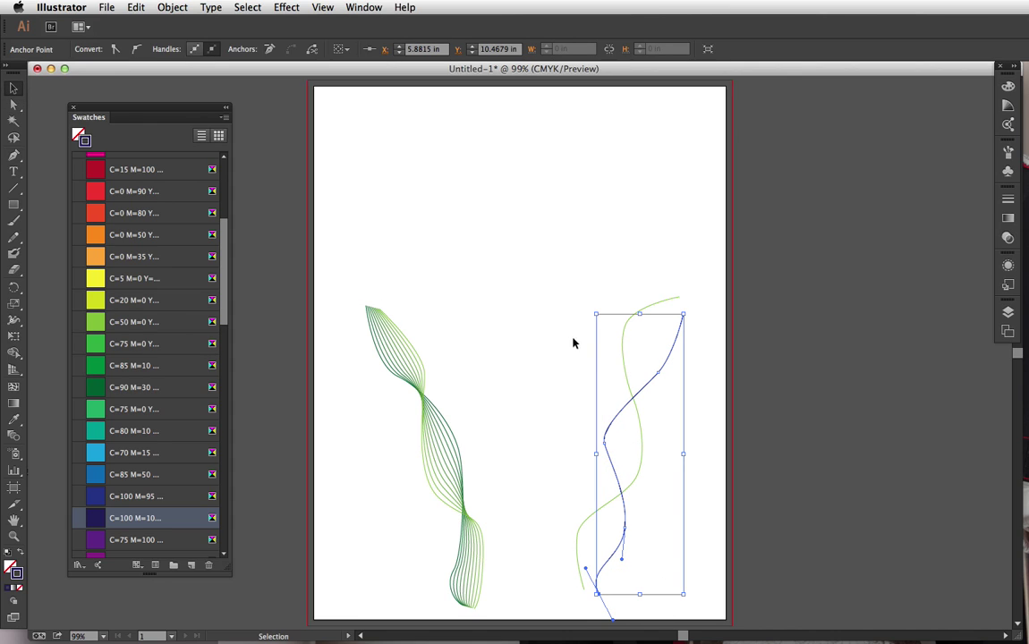
left_click_drag(515, 228, 683, 569)
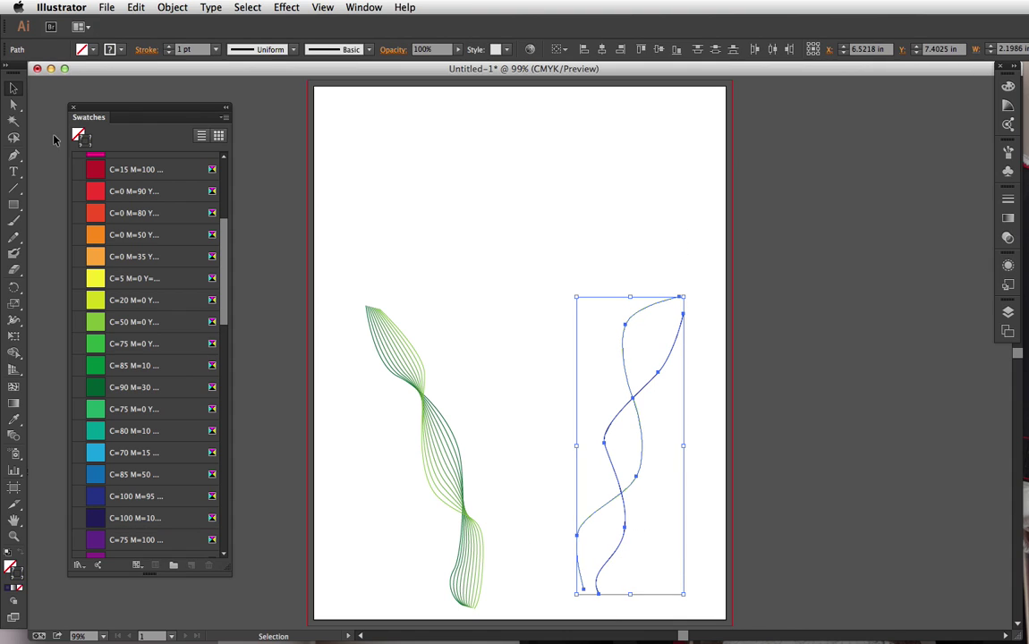
left_click(154, 7)
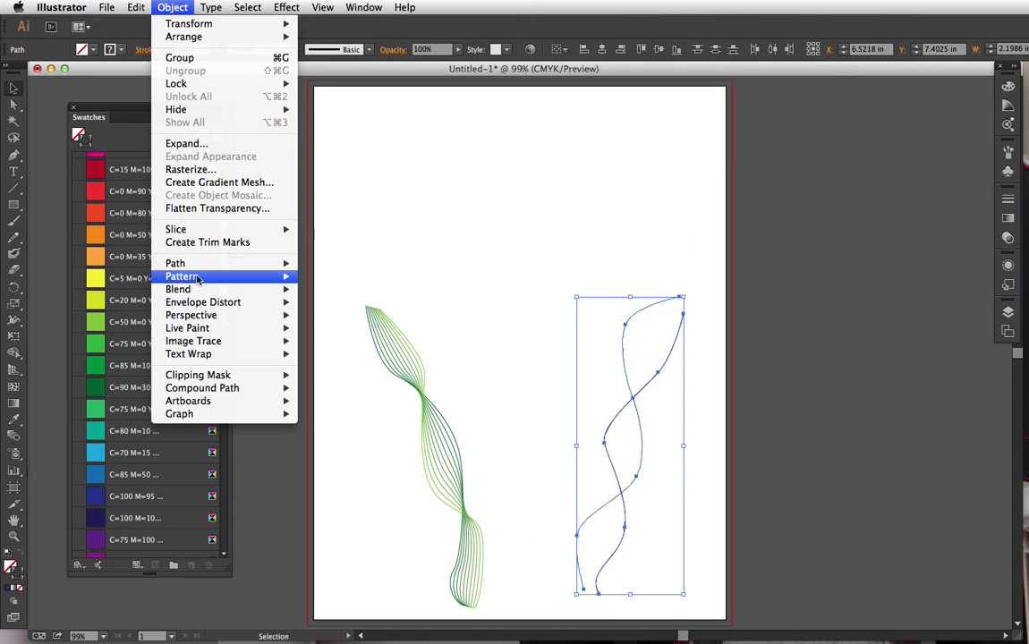
mouse_move(184, 294)
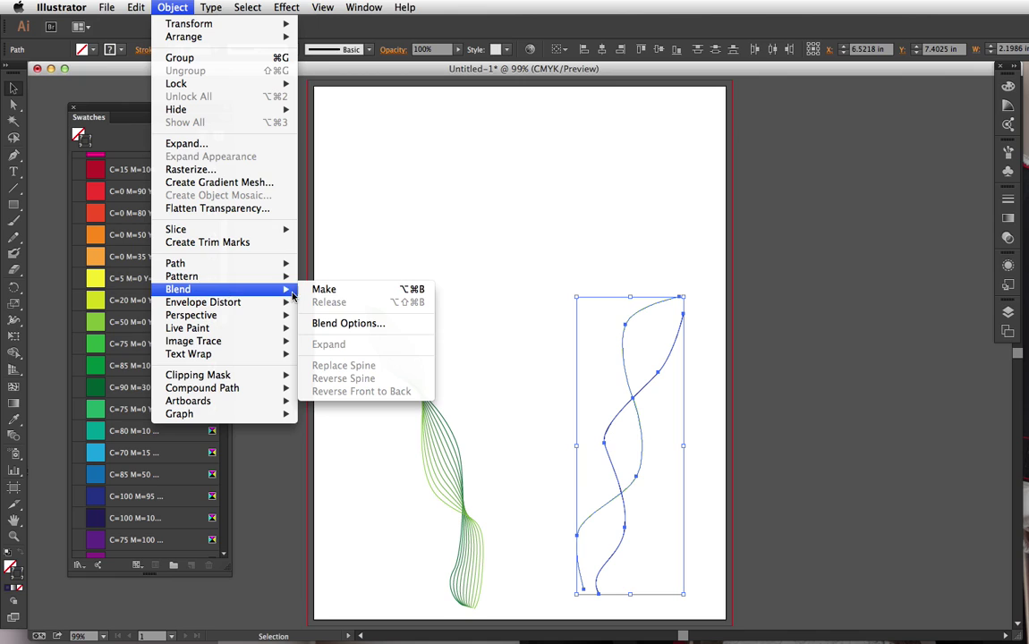
left_click(324, 289)
left_click(433, 287)
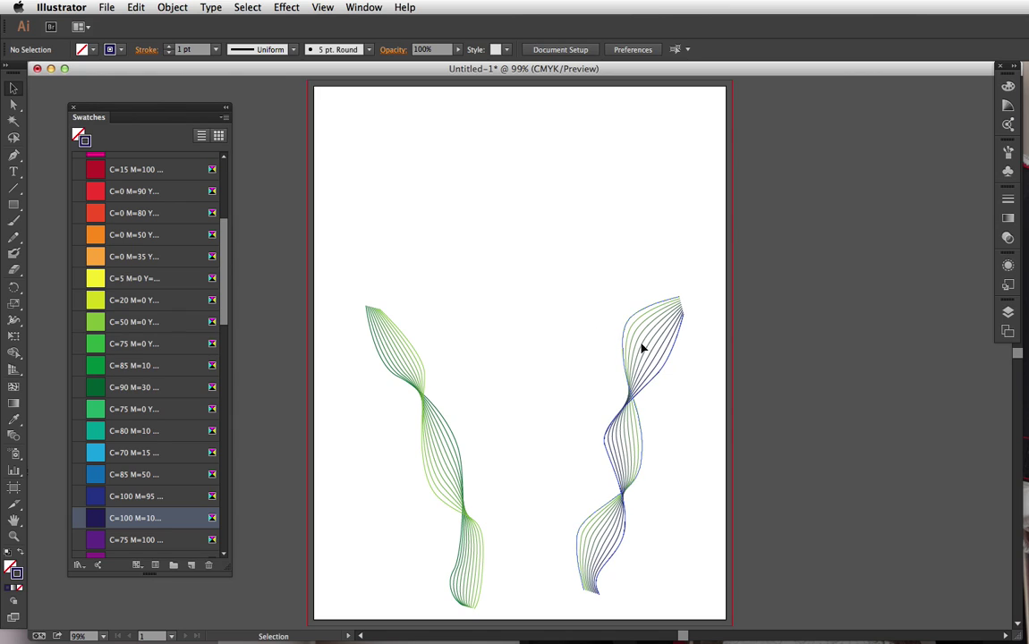
Step: Duplicate the right blend, scale the copy down, then move and rotate it clockwise as a leaf
left_click_drag(625, 340, 583, 356)
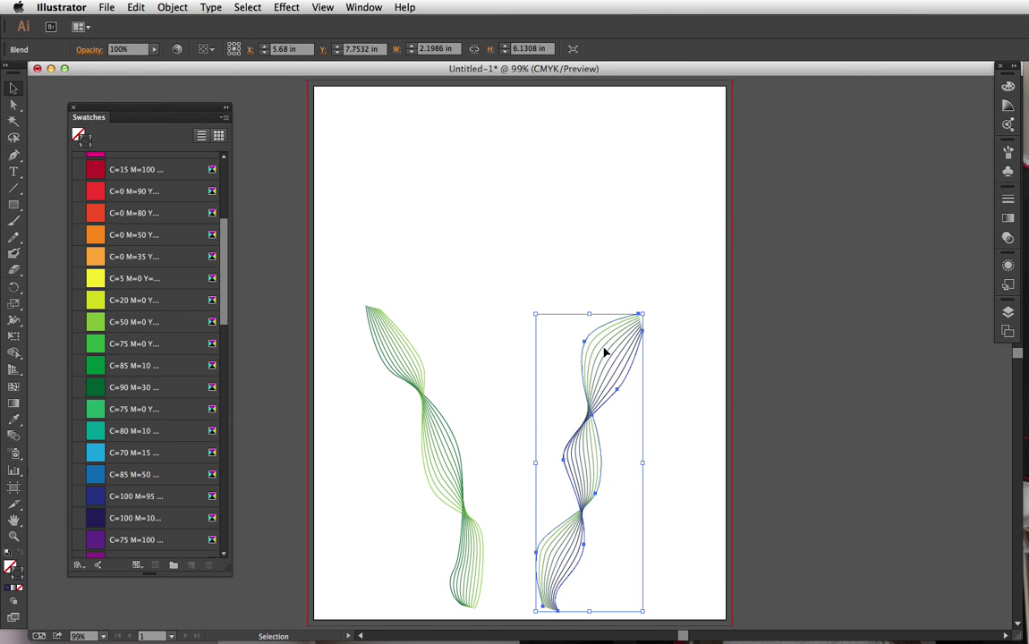
left_click_drag(607, 351, 651, 353)
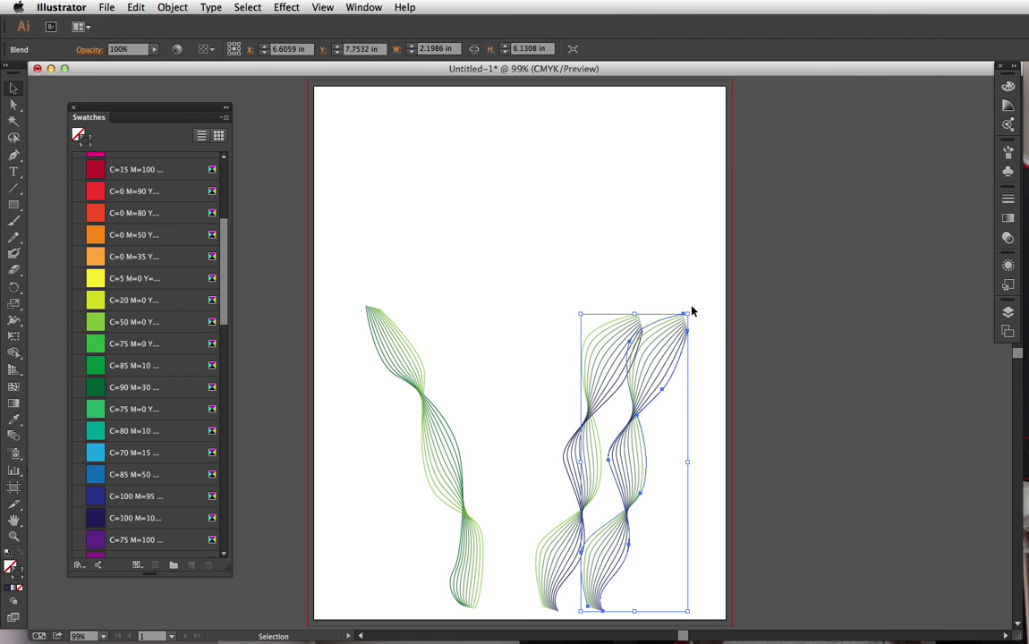
left_click_drag(683, 315, 669, 355)
left_click_drag(638, 397, 604, 438)
left_click_drag(638, 392, 667, 413)
left_click(616, 400)
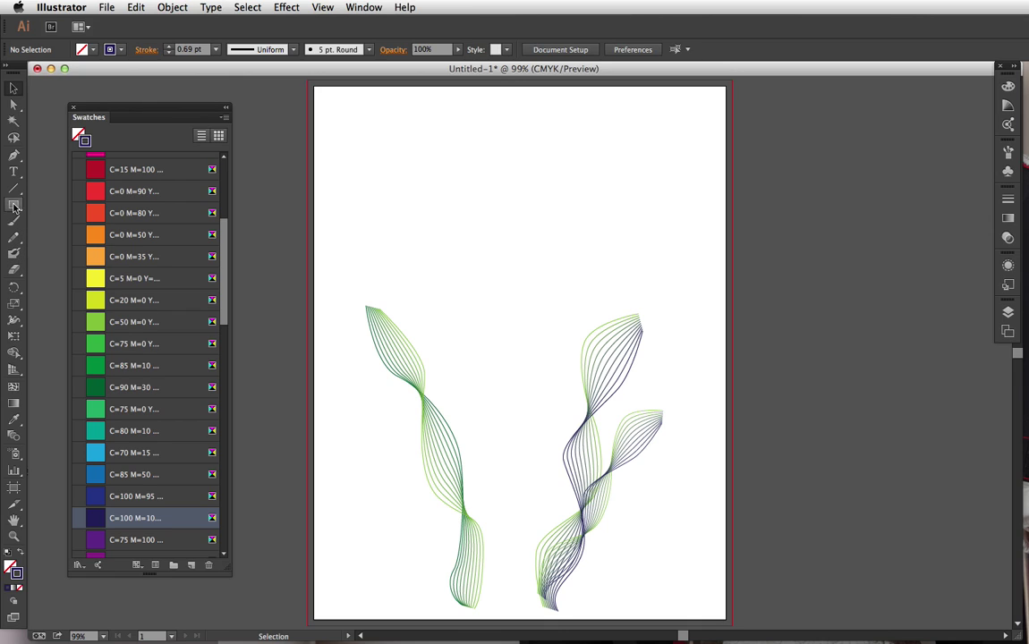
Step: Draw the magenta curved side of the petal near the page top
left_click(14, 154)
left_click_drag(223, 224, 221, 168)
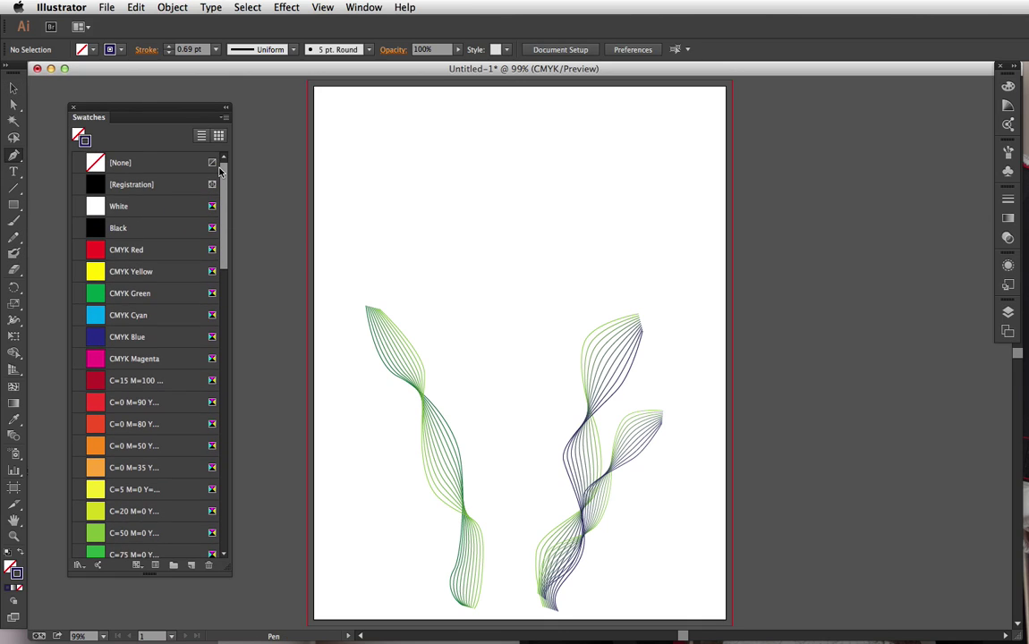
left_click(104, 361)
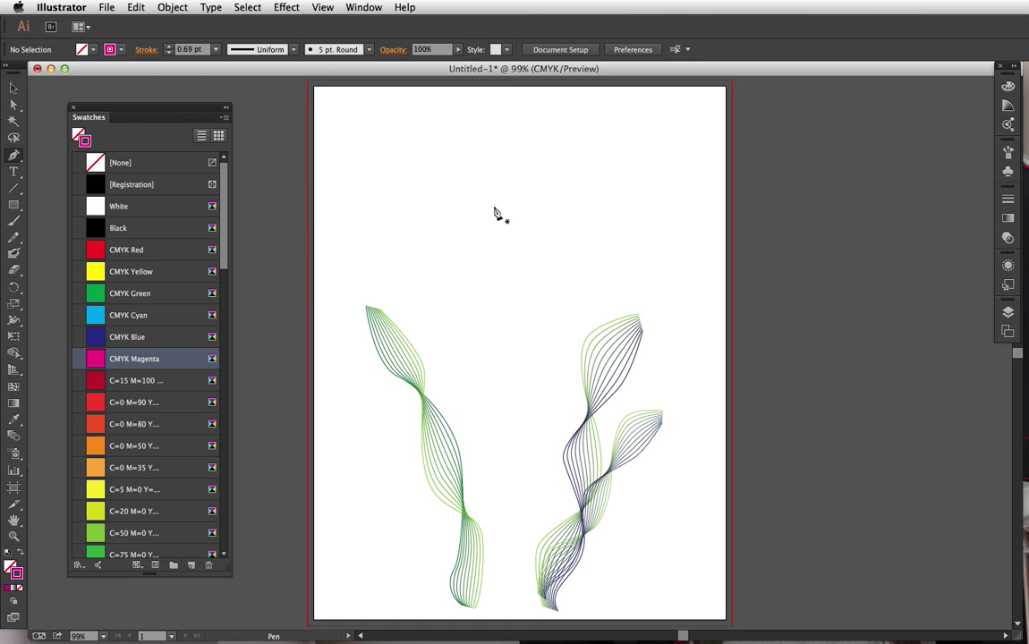
left_click(488, 138)
mouse_move(444, 195)
left_mouse_down()
mouse_move(454, 227)
mouse_move(442, 229)
left_mouse_up()
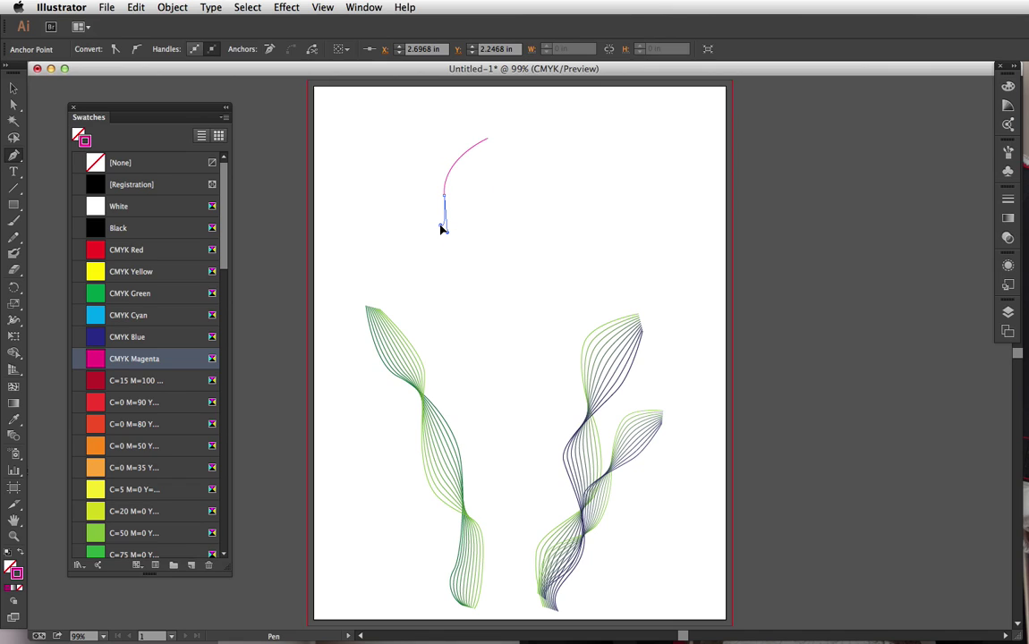
left_click(330, 213, "super")
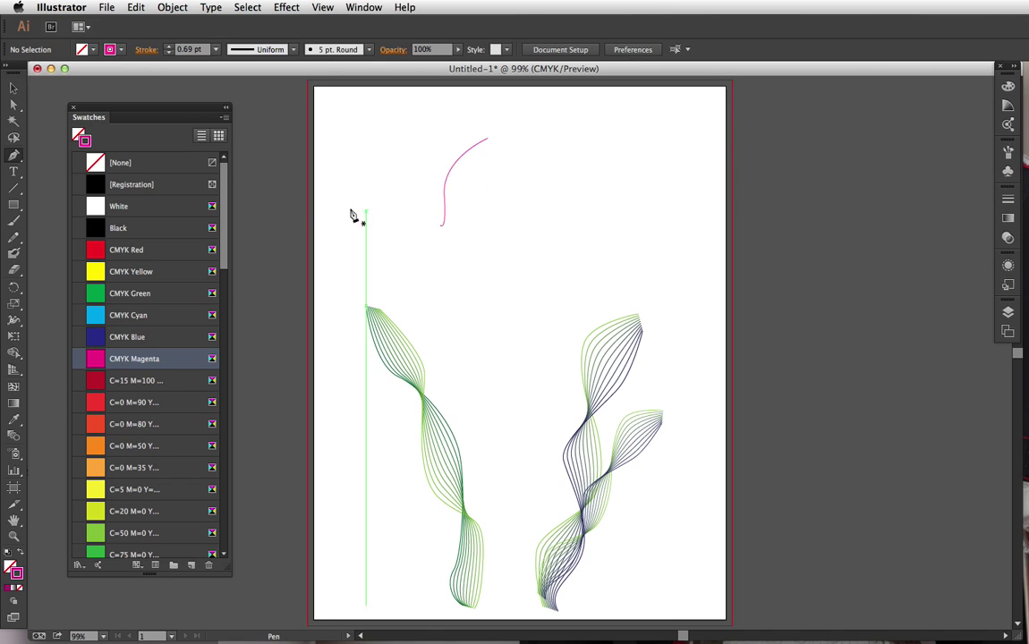
Step: Draw the light orange (C=0 M=35) opposite side meeting the magenta curve's ends
left_click(86, 465)
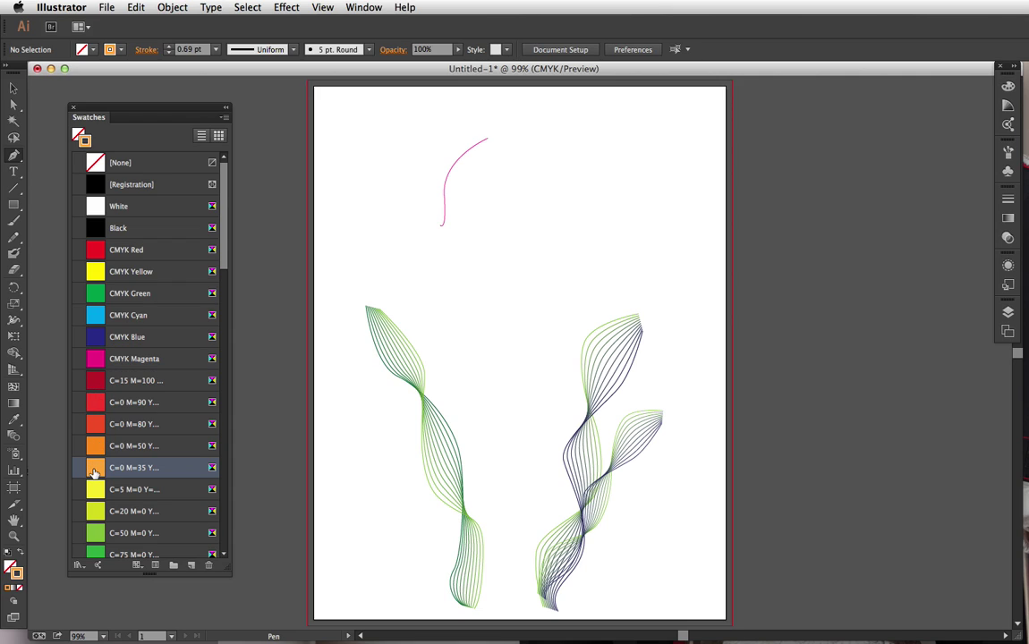
left_click(493, 139)
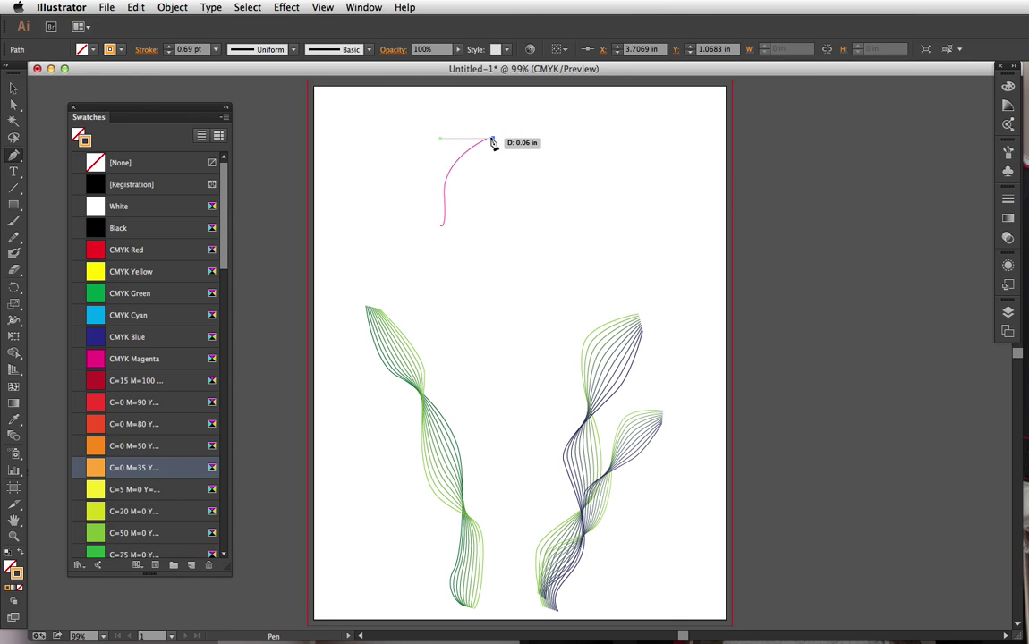
left_click_drag(493, 143, 489, 148)
left_click_drag(445, 225, 362, 250)
left_click(384, 173, "super")
Step: Marquee the magenta and orange curves and apply Object > Blend > Make
left_click(13, 88)
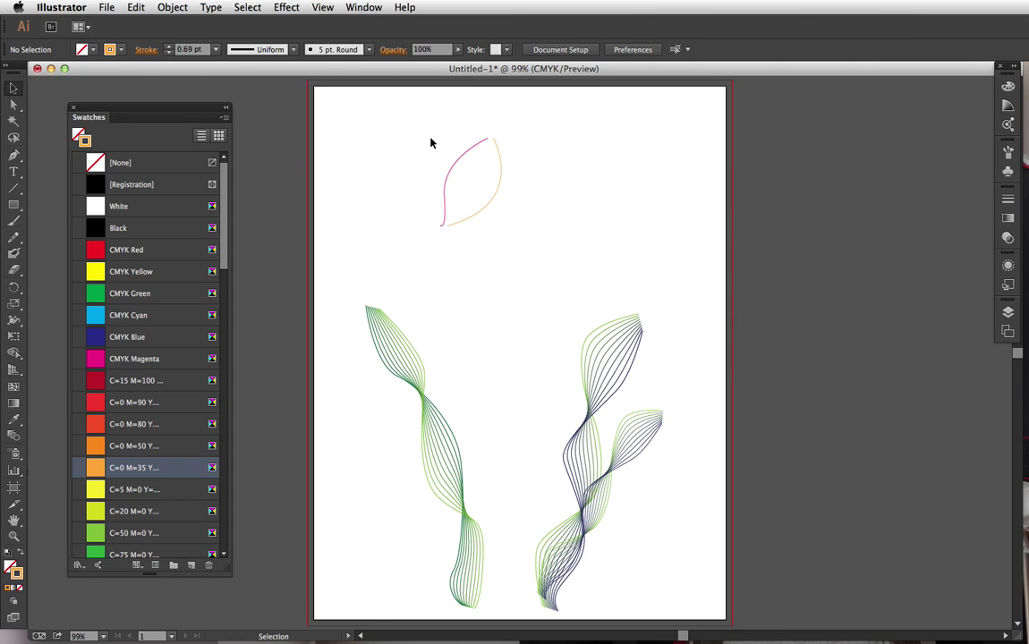
left_click_drag(429, 142, 517, 224)
left_click(172, 7)
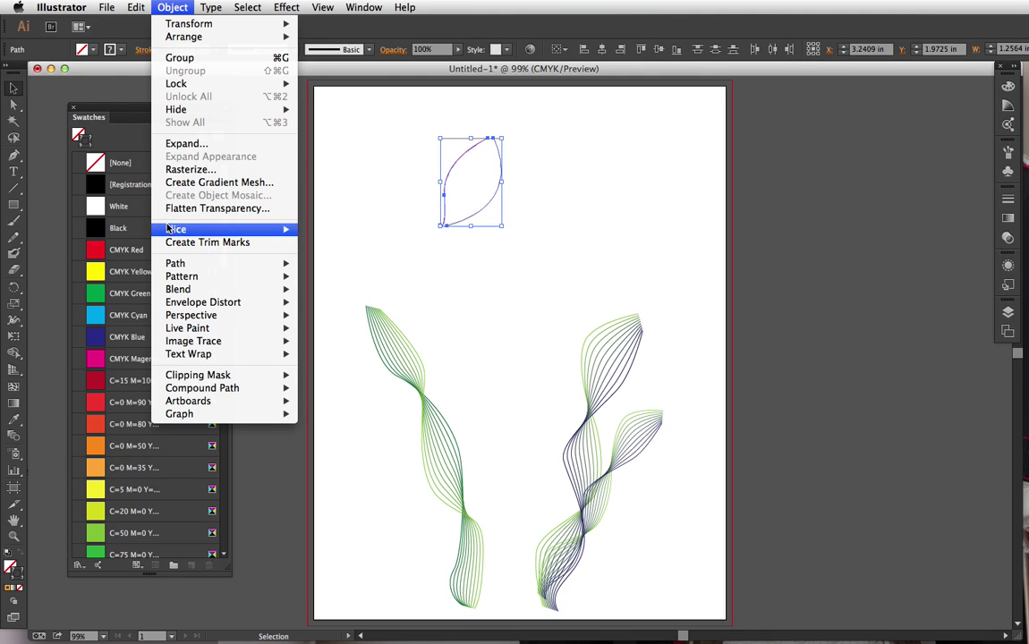
left_click(304, 261)
left_click(172, 7)
left_click(307, 289)
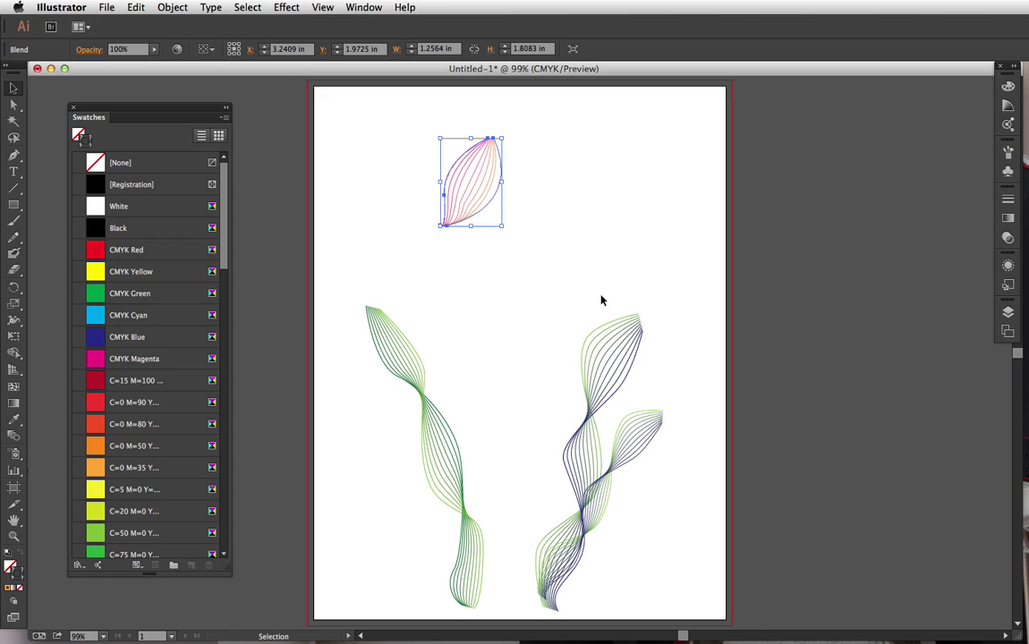
left_click(566, 206)
Step: Move the petal right and Alt-drag copies, rotating the third petal clockwise
left_click_drag(468, 150, 522, 154)
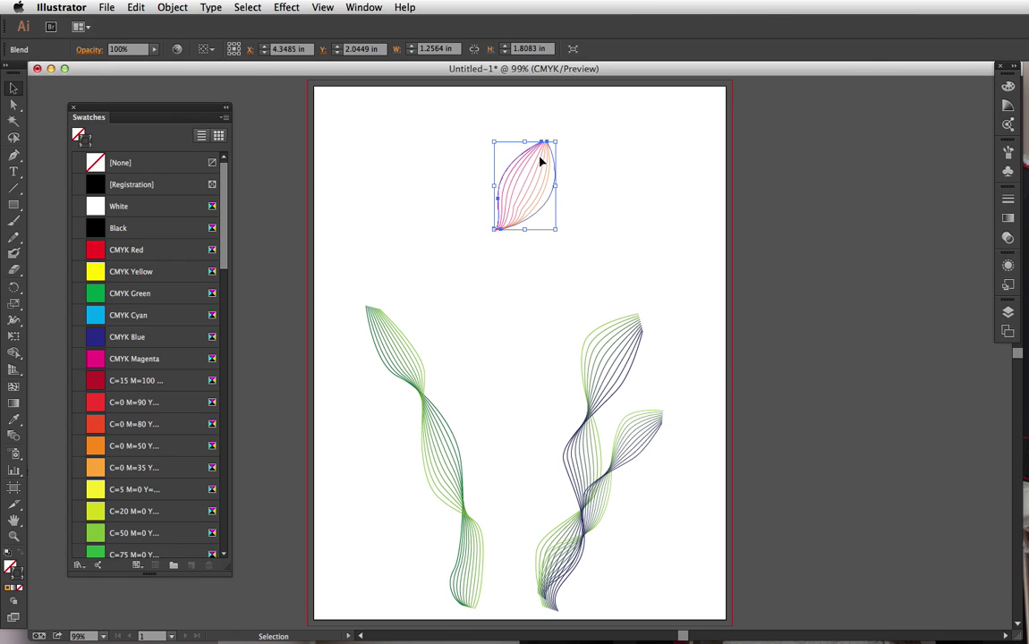
left_click_drag(541, 162, 598, 179)
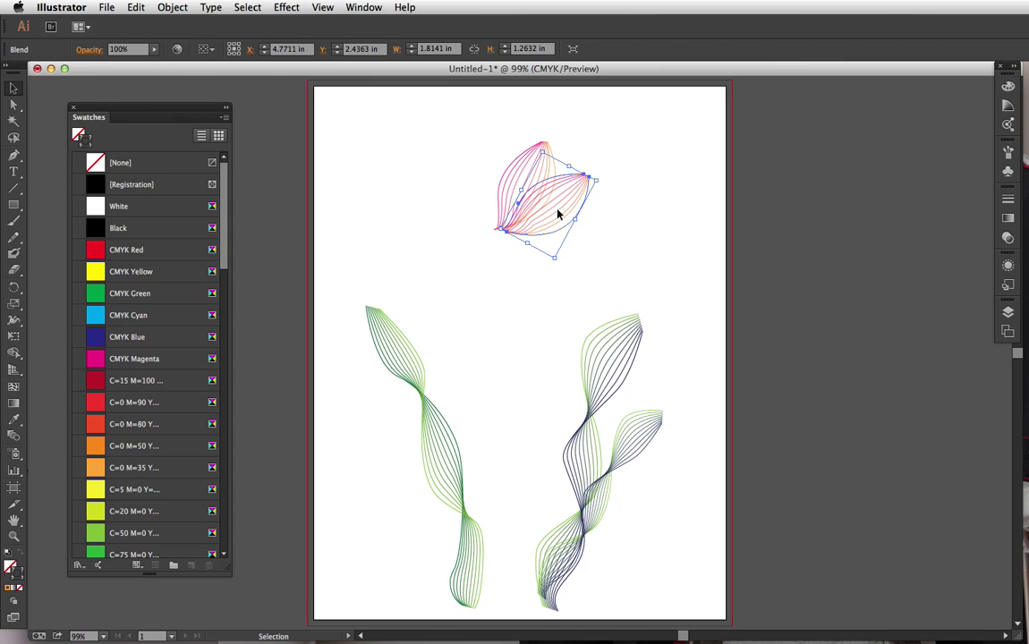
left_click_drag(556, 215, 554, 211)
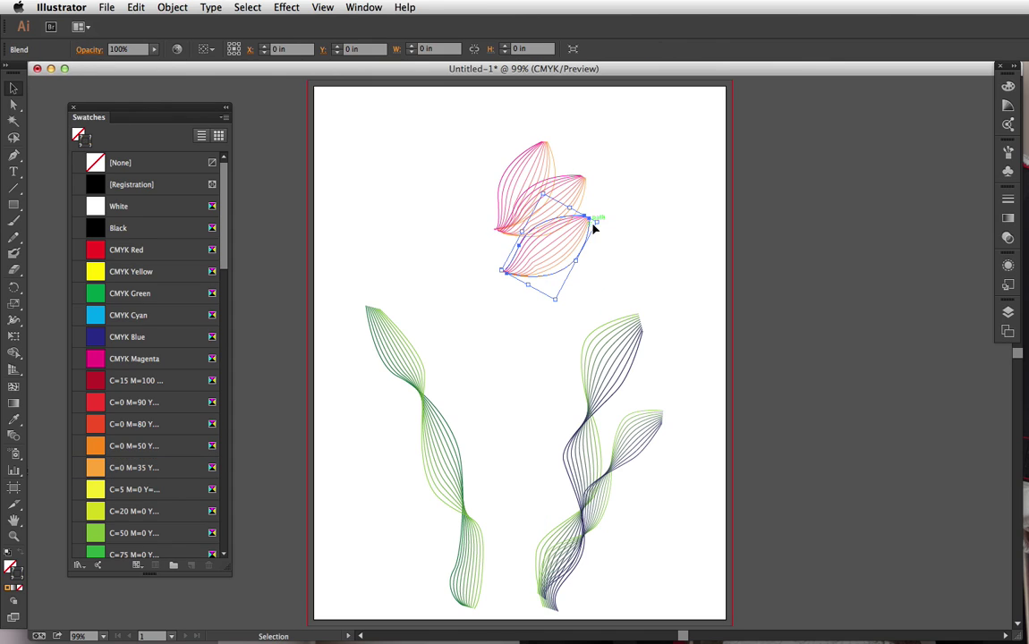
left_click_drag(593, 227, 594, 227)
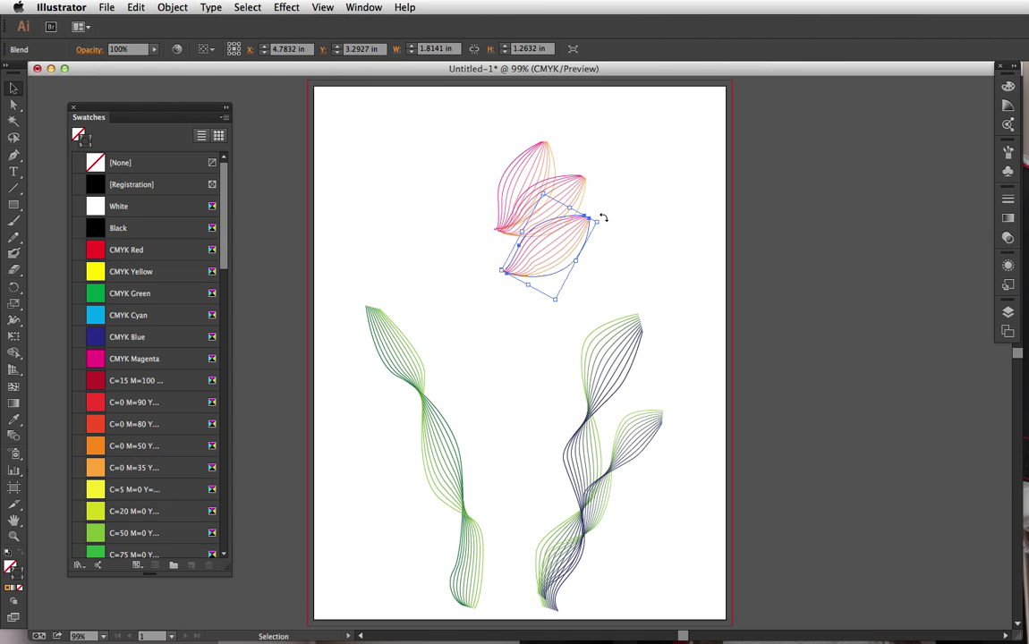
left_click_drag(603, 217, 602, 263)
left_click(649, 246)
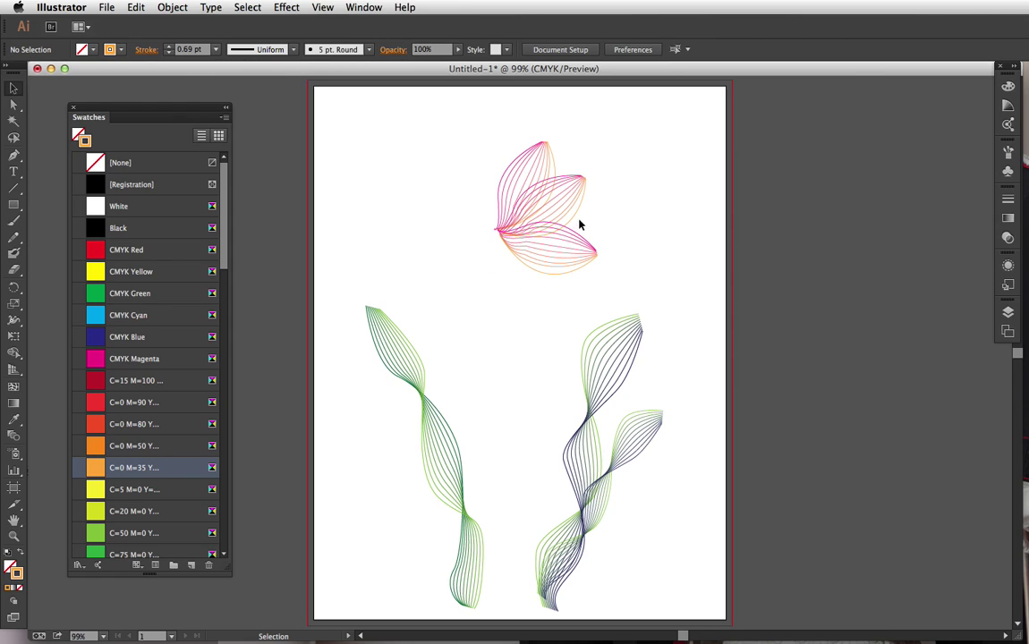
Step: Add another rotated petal copy, then select the petals and turn the flower head upright
left_click_drag(555, 255, 535, 351)
left_click_drag(522, 295, 506, 344)
left_click_drag(450, 149, 610, 333)
left_click(422, 207)
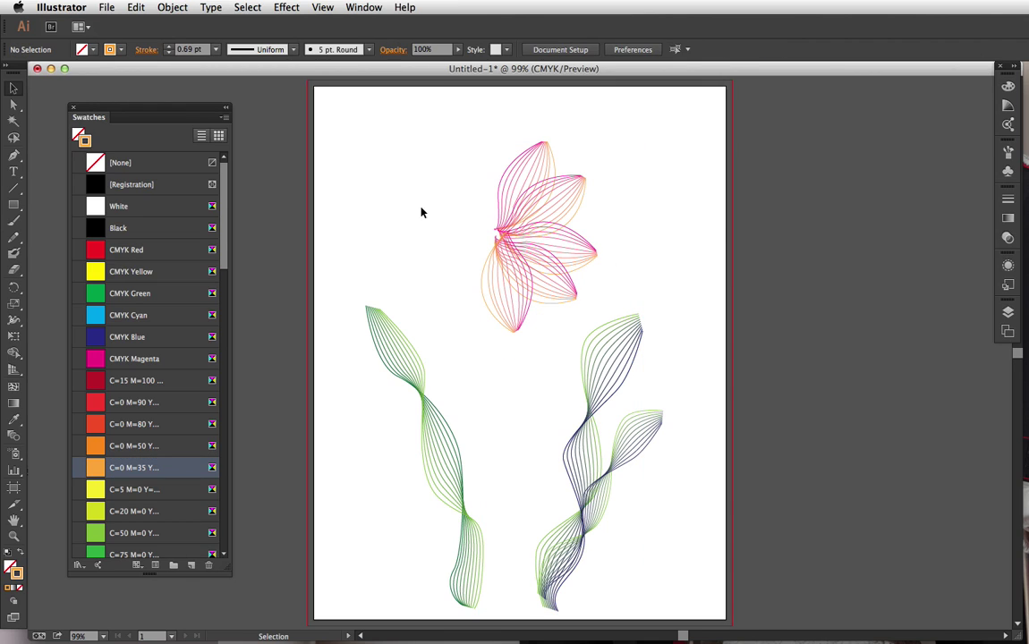
left_click_drag(445, 161, 526, 161)
left_click_drag(538, 235, 520, 241)
left_click(656, 231)
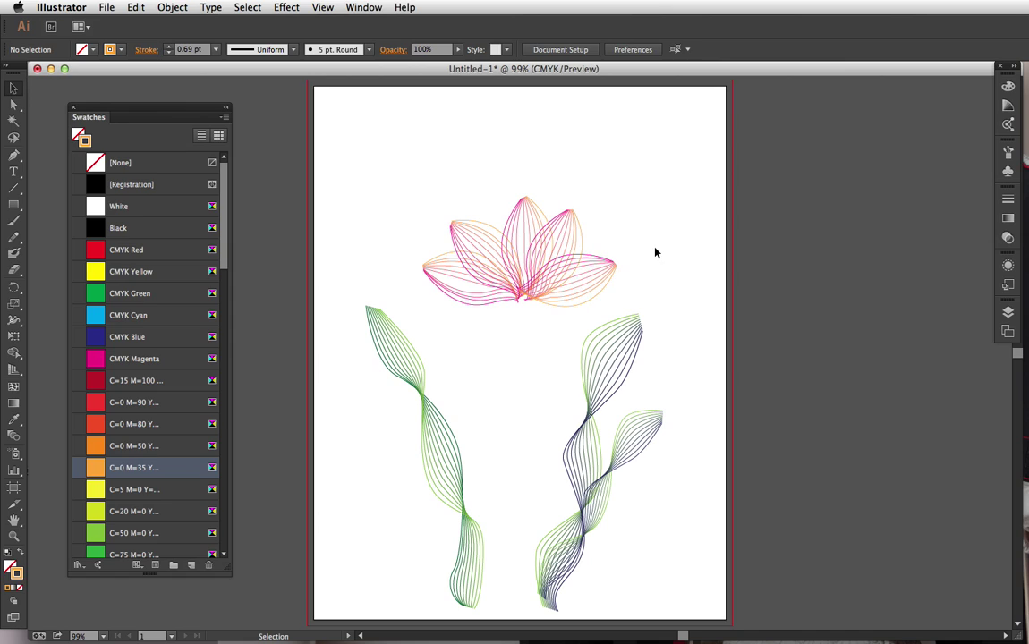
Step: Attempt a stem from the flower centre, then undo it after it merges into the petals
left_click(13, 155)
left_click(523, 298)
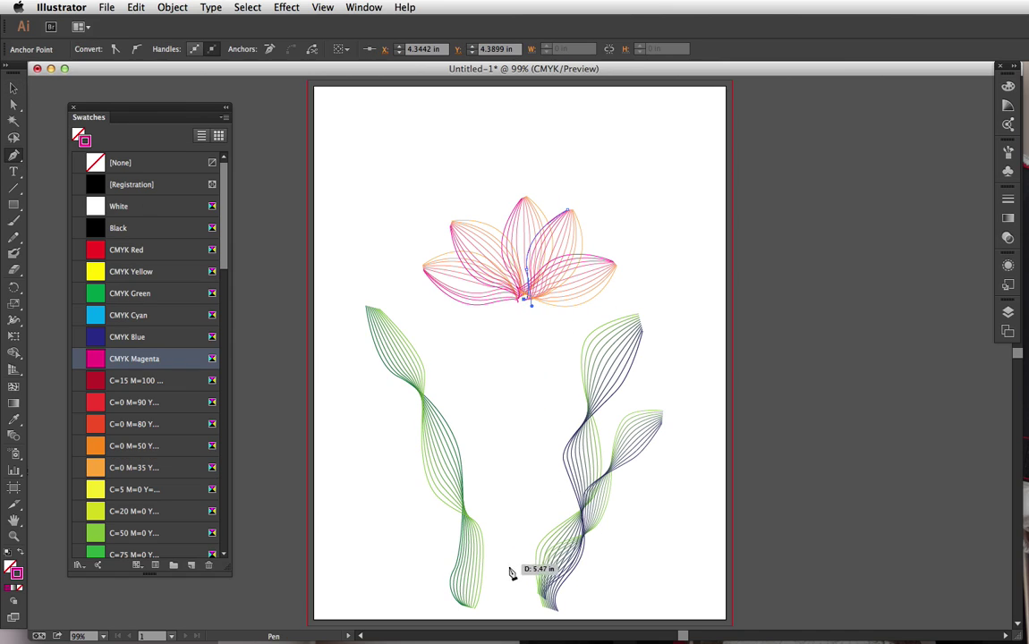
mouse_move(516, 599)
left_mouse_down()
mouse_move(530, 629)
mouse_move(526, 512)
left_mouse_up()
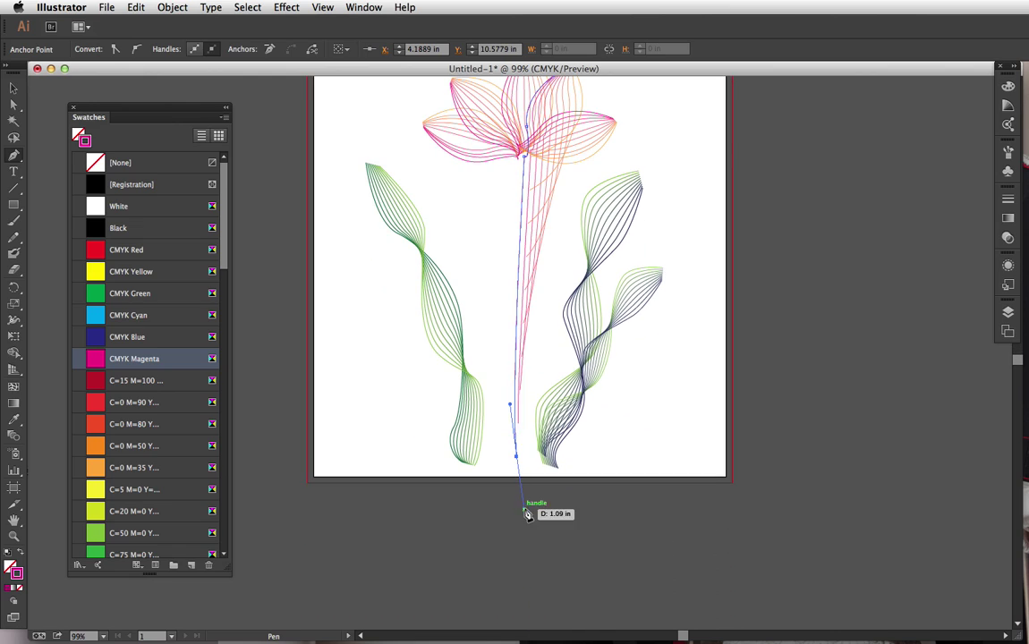
left_click_drag(505, 399, 510, 409)
key("super+z")
key("v")
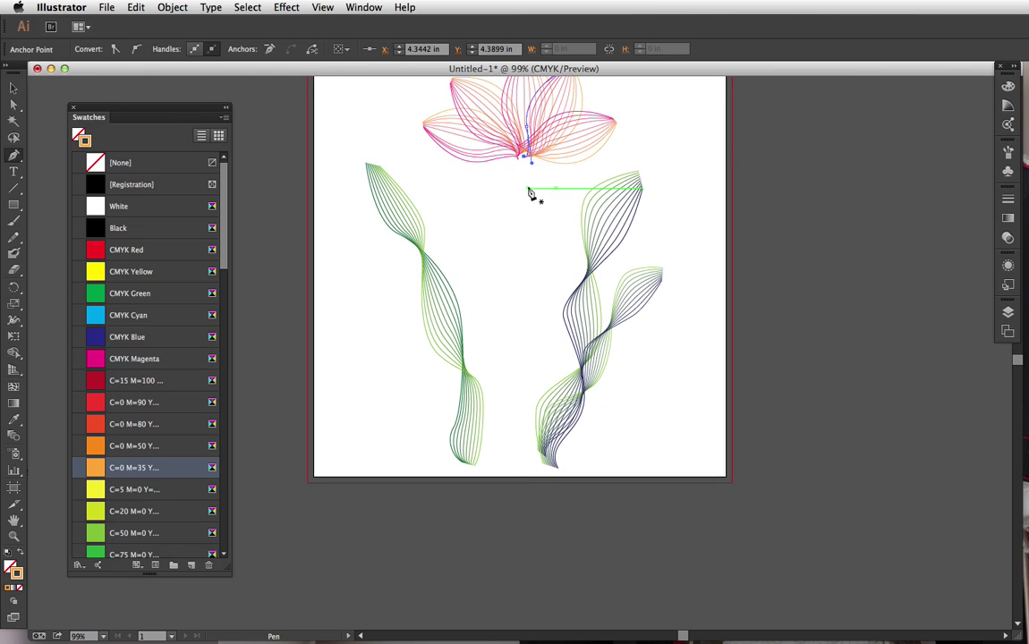
left_click(517, 185)
Step: Redraw the stem from the flower centre down toward the bottom of the page
key("p")
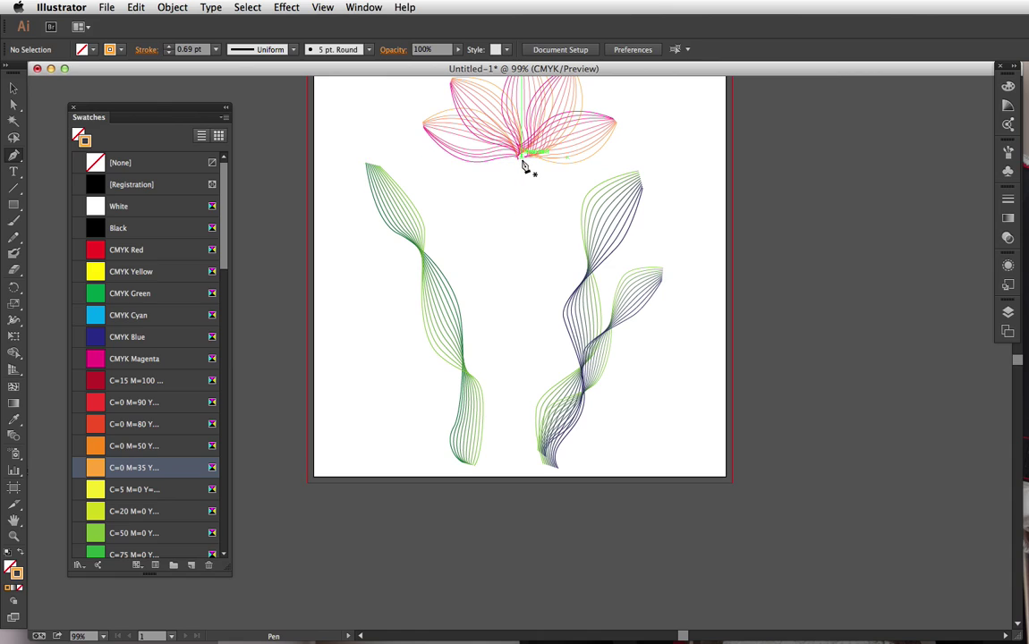
left_click(521, 159)
left_click_drag(515, 456, 532, 475)
key("v")
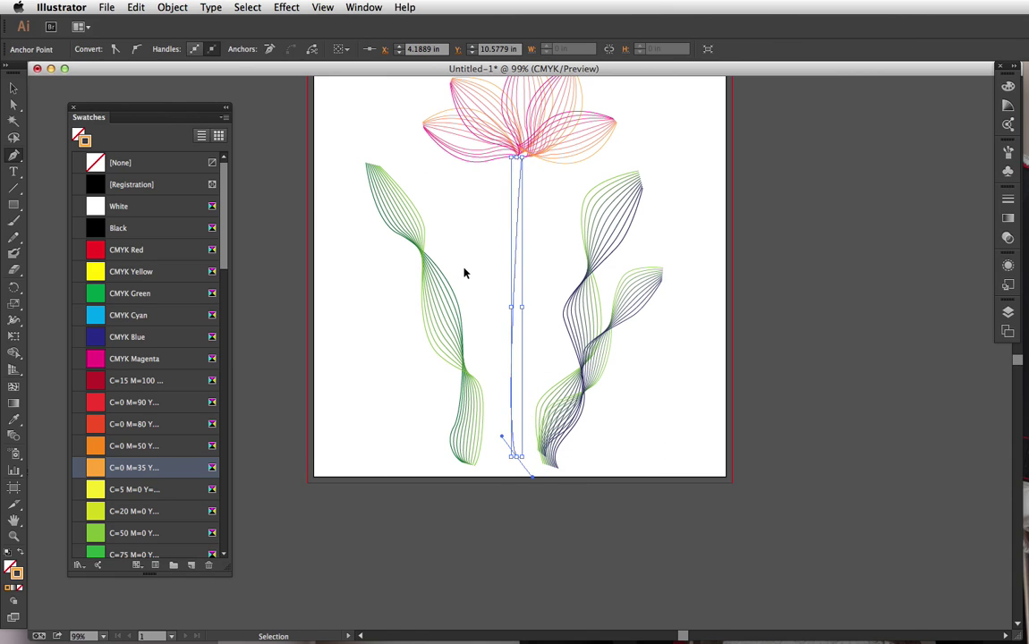
left_click(465, 271)
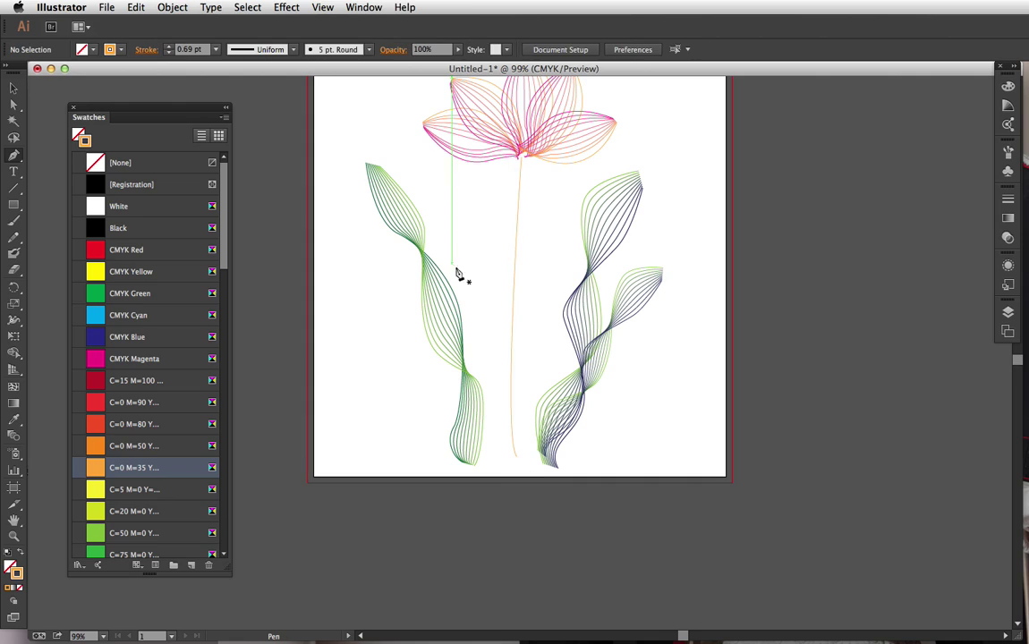
Step: Give the stem a dark green (C=90 M=30) stroke, 3 pt weight and a tapered width profile
left_click(514, 329)
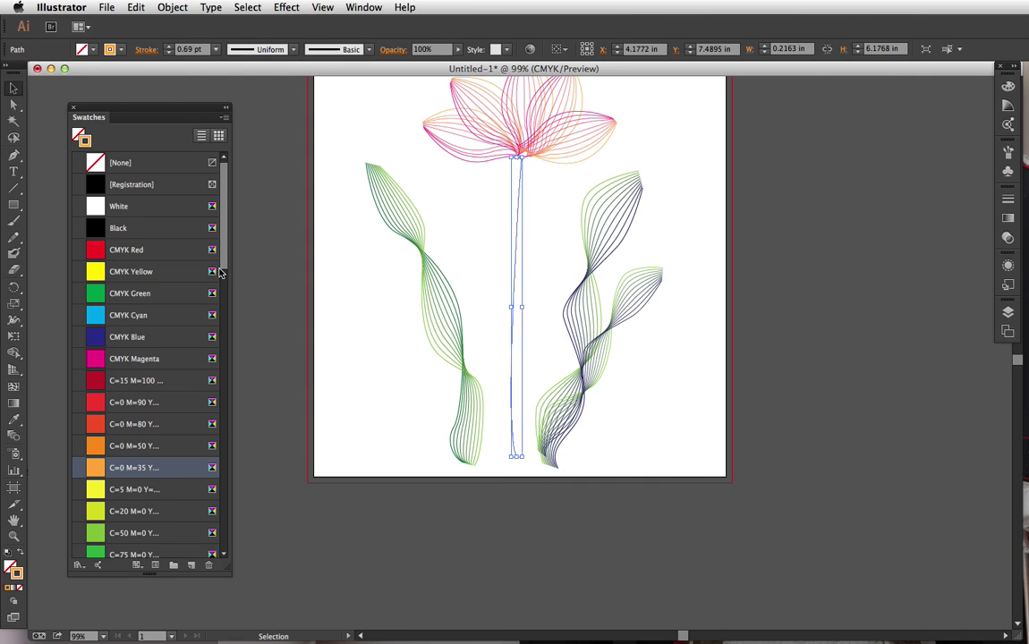
scroll(215, 295, "down", 5)
left_click(133, 433)
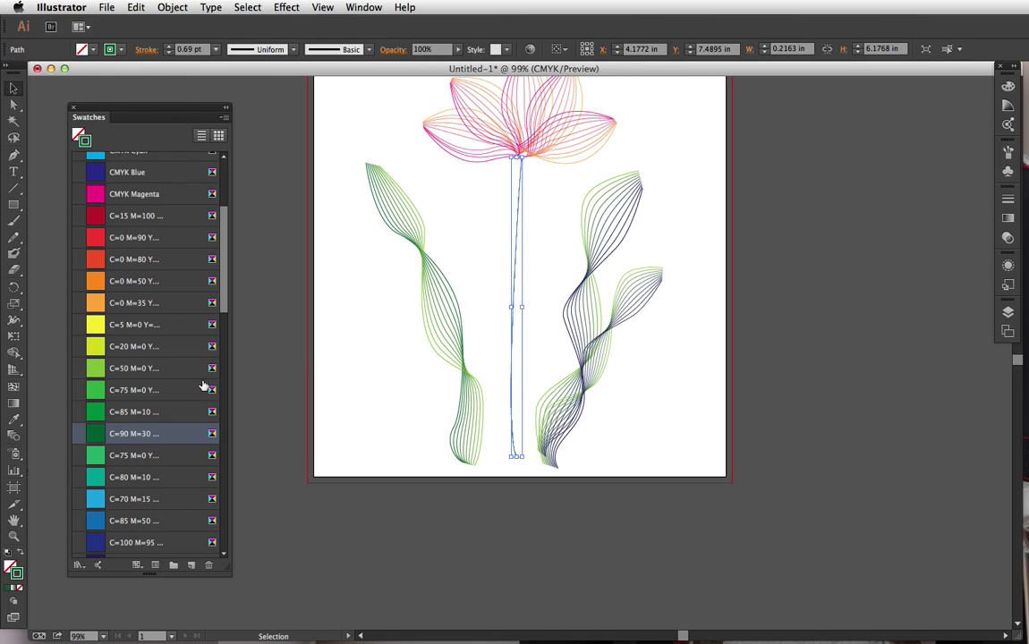
key("Up")
key("Up")
key("Up")
left_click(169, 46)
left_click(169, 46)
left_click(168, 46)
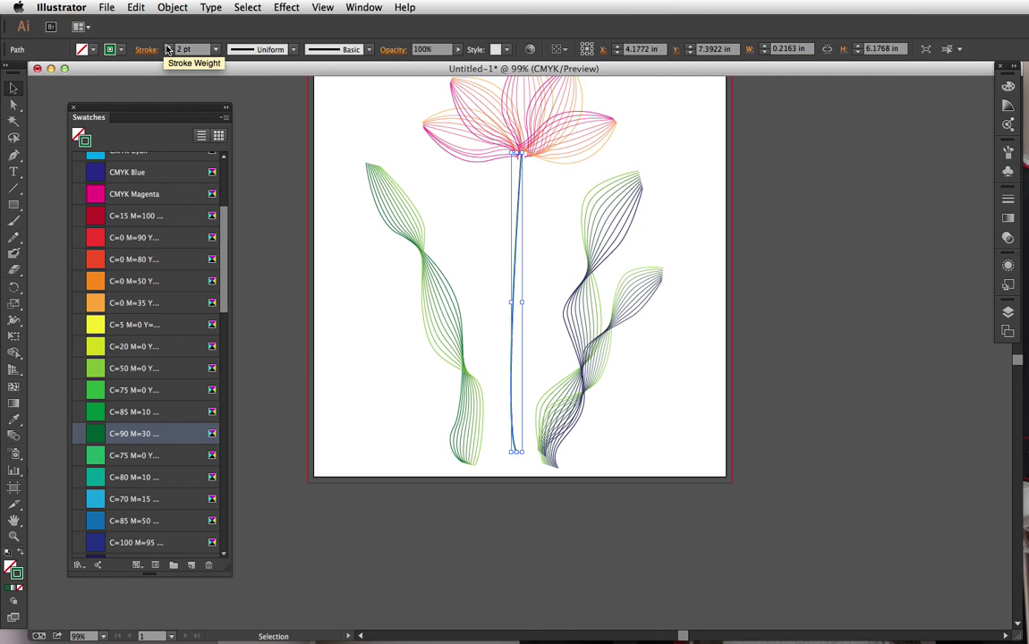
left_click(291, 50)
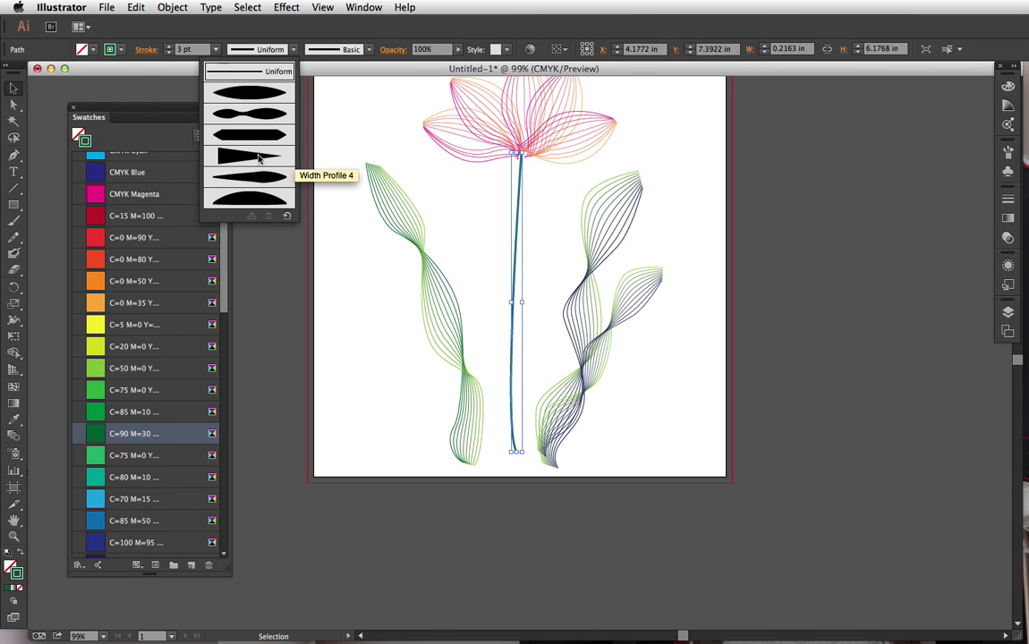
left_click(248, 115)
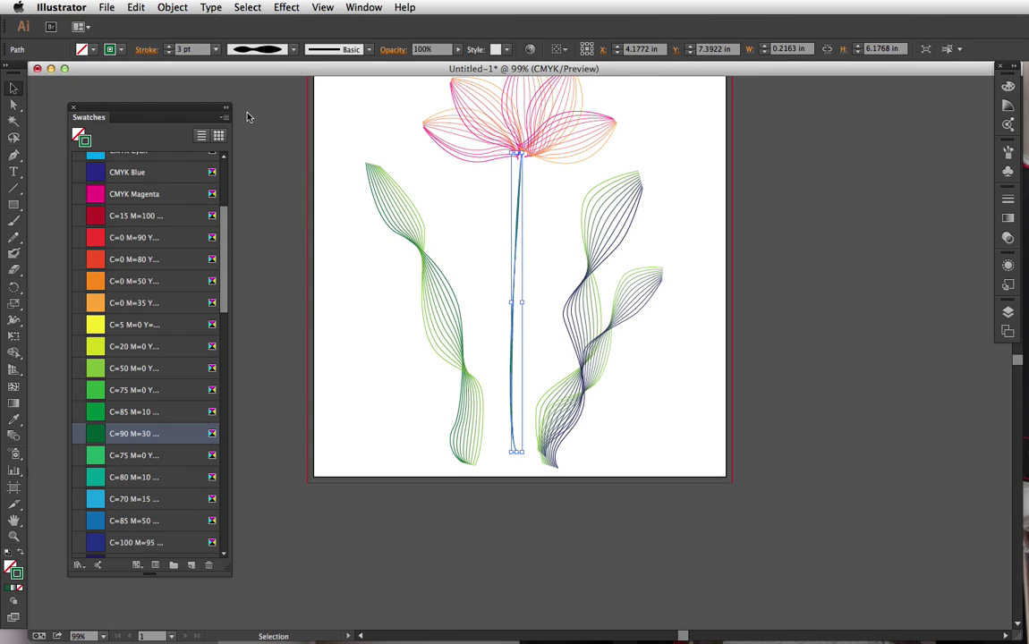
left_click(479, 223)
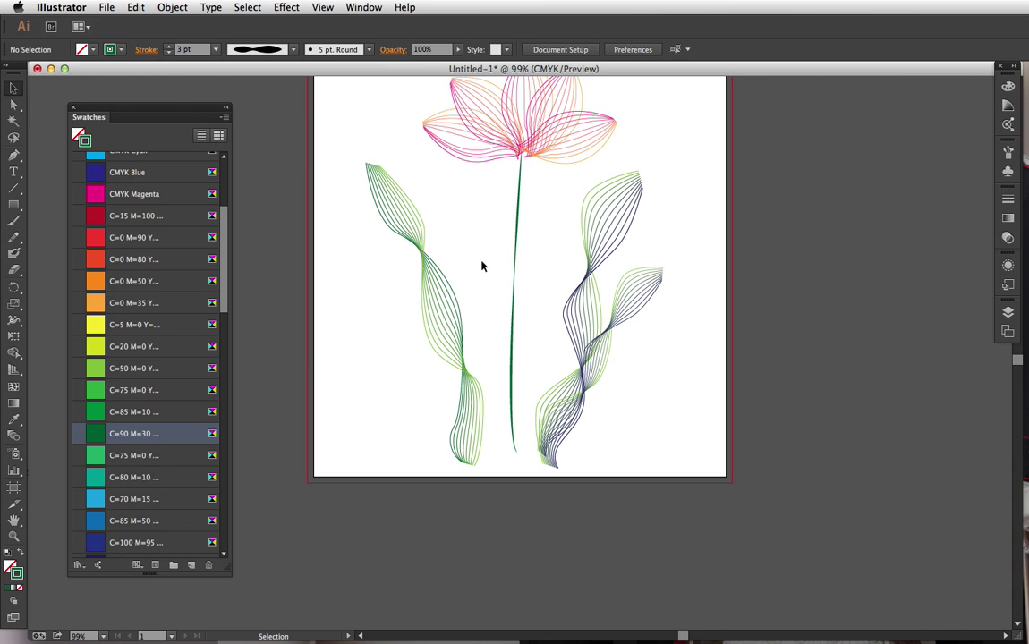
scroll(481, 266, "up", 4)
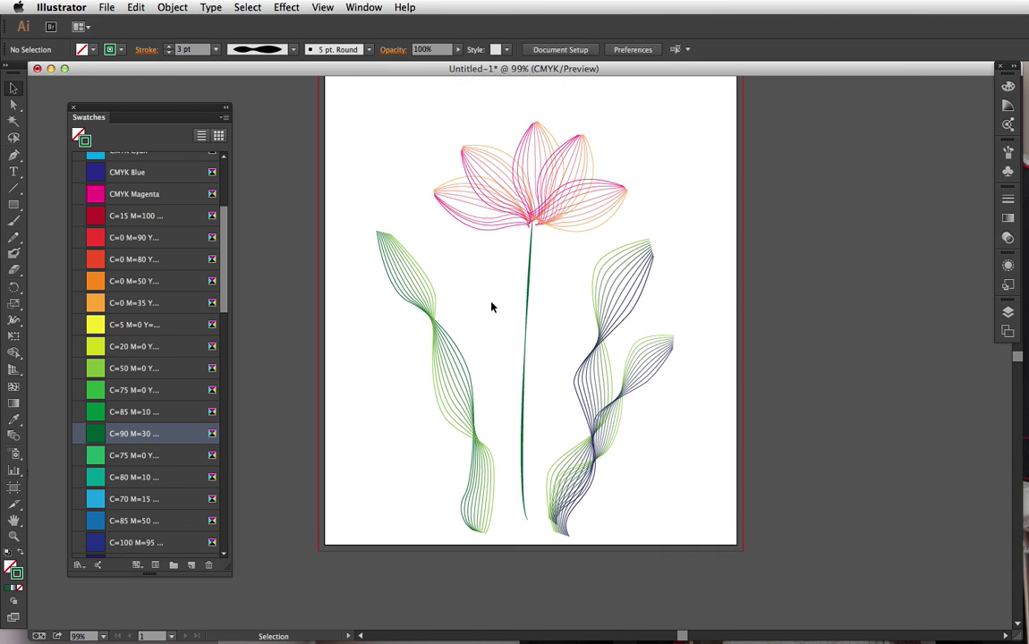
Step: Drag the left leaf blend right and the right leaf blend left against the stem's base
left_click_drag(438, 356, 477, 345)
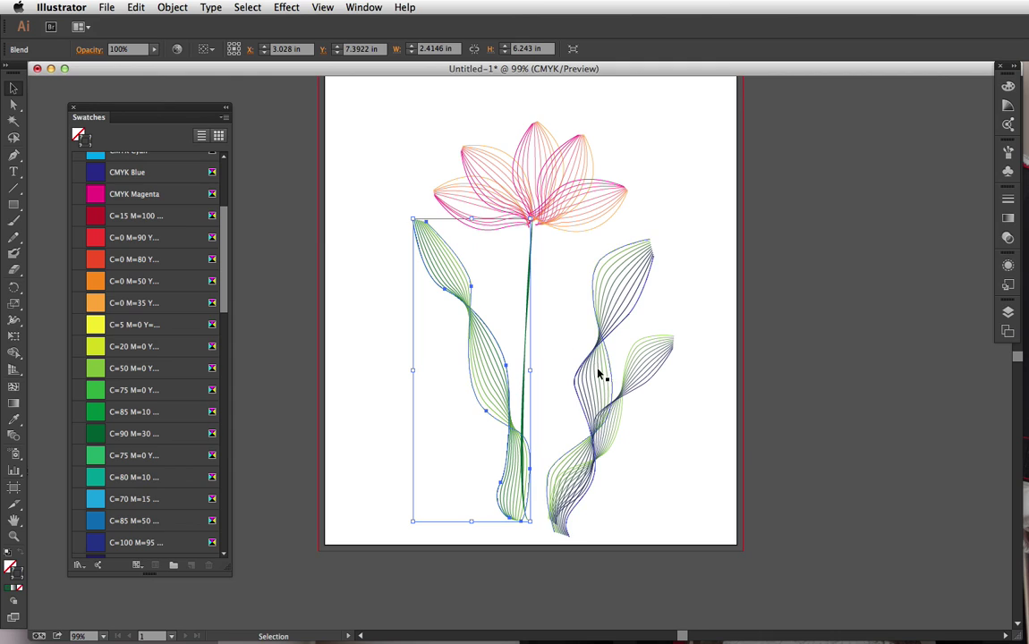
left_click_drag(608, 410, 579, 406)
left_click(680, 384)
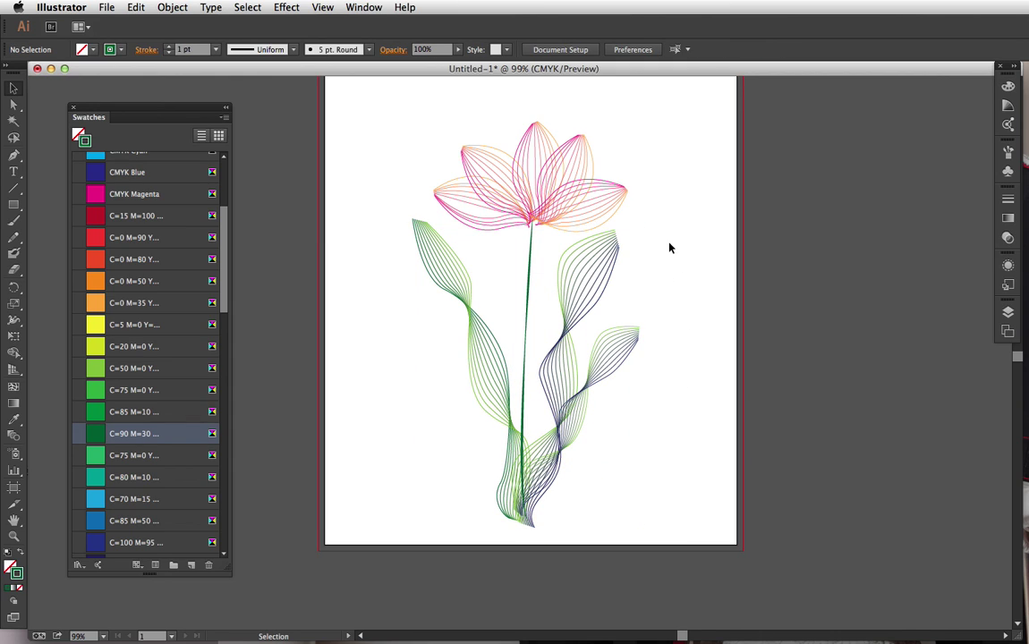
scroll(669, 248, "up", 4)
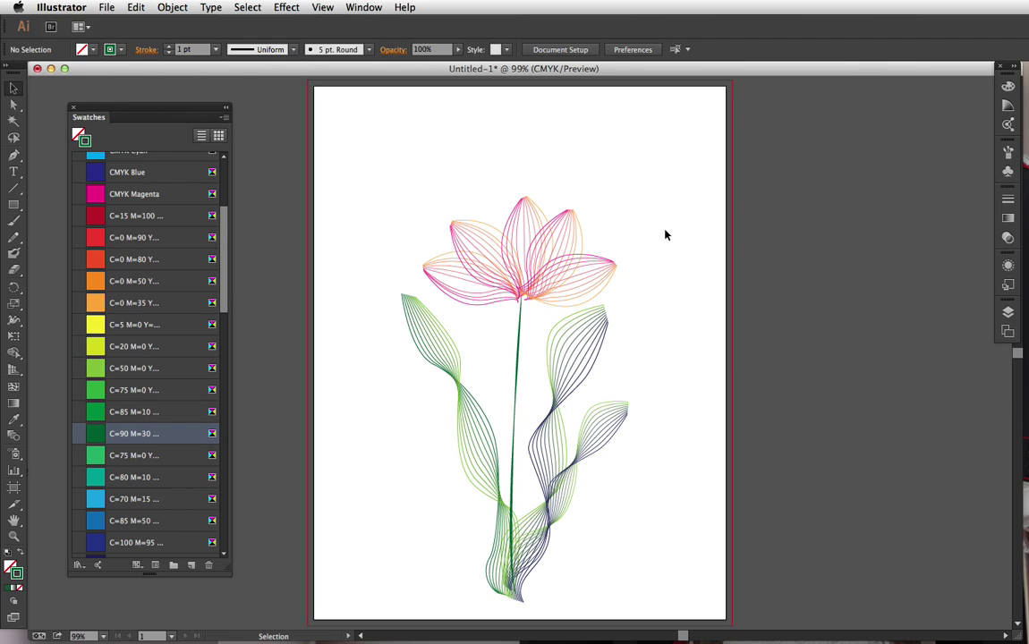